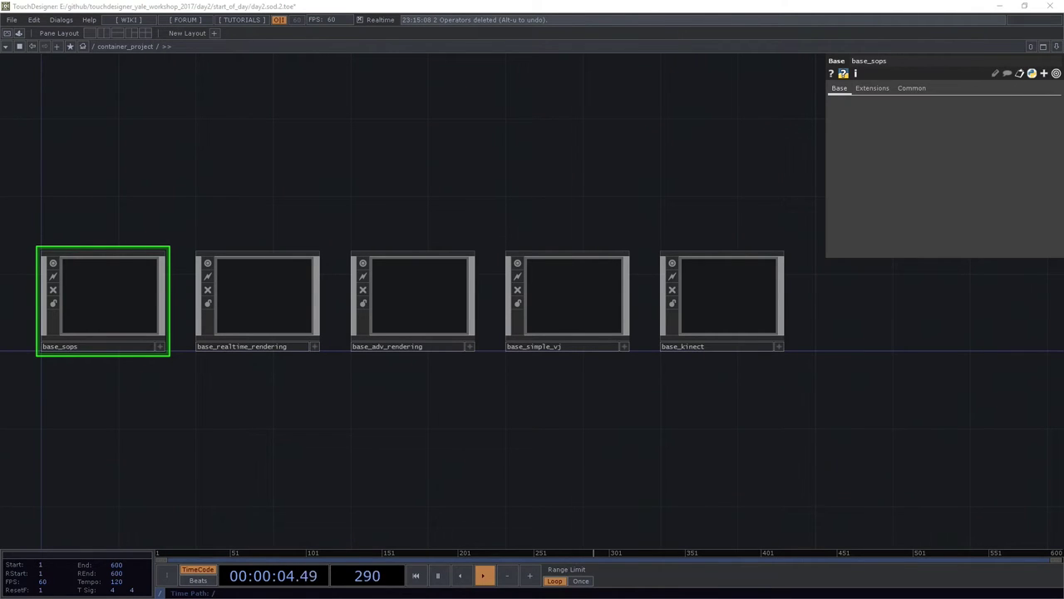
# Step: Enter the base_realtime_rendering component and open the base_essential_ingreedients network inside it
pyautogui.moveTo(274, 130); pyautogui.dragTo(303, 128)
pyautogui.moveTo(348, 369); pyautogui.dragTo(369, 375)
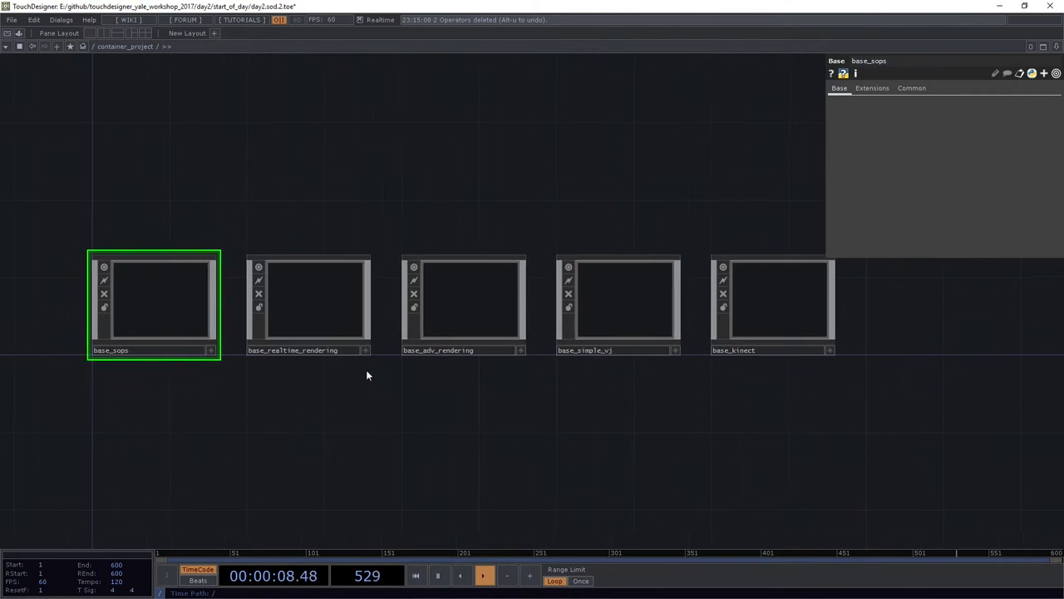
pyautogui.scroll(10, 284, 324)
pyautogui.scroll(2, 285, 324)
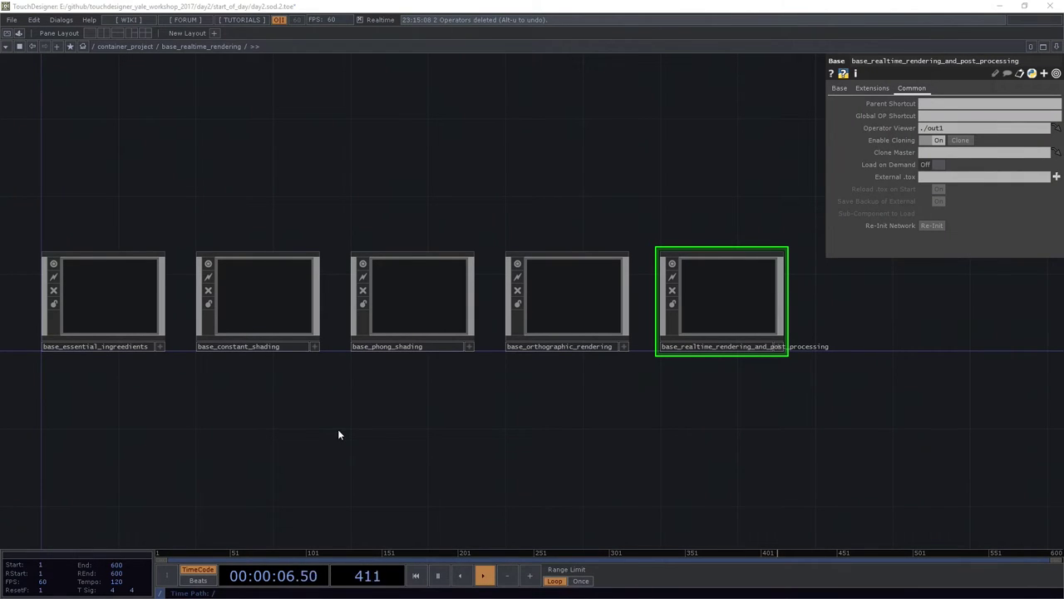
pyautogui.scroll(3, 311, 378)
pyautogui.moveTo(149, 368); pyautogui.dragTo(392, 444)
pyautogui.doubleClick(326, 346)
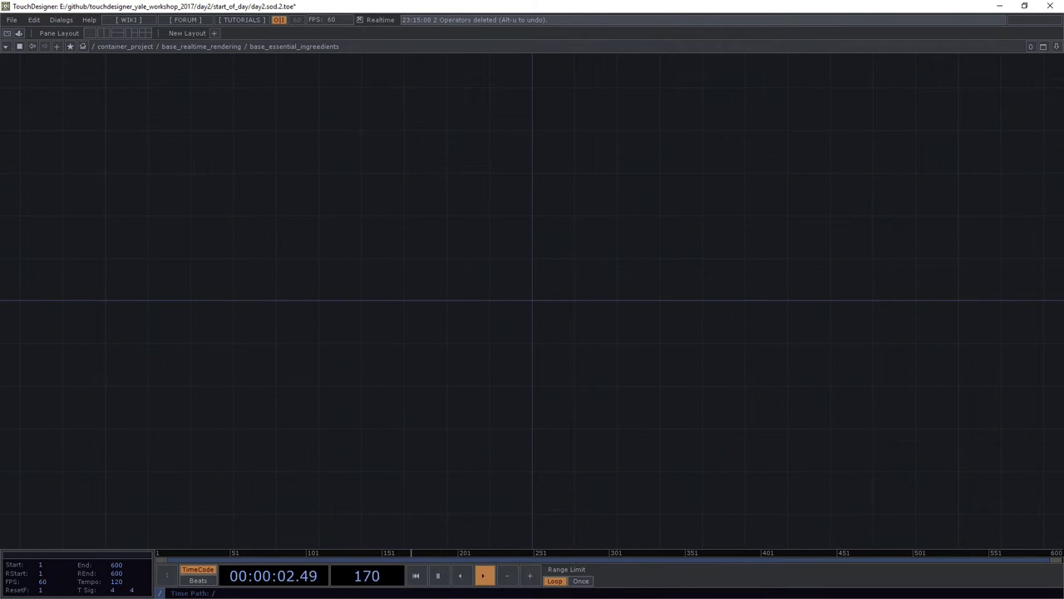
# Step: Add a Geometry component to the empty network, just left of the vertical axis
pyautogui.moveTo(521, 252); pyautogui.dragTo(534, 290)
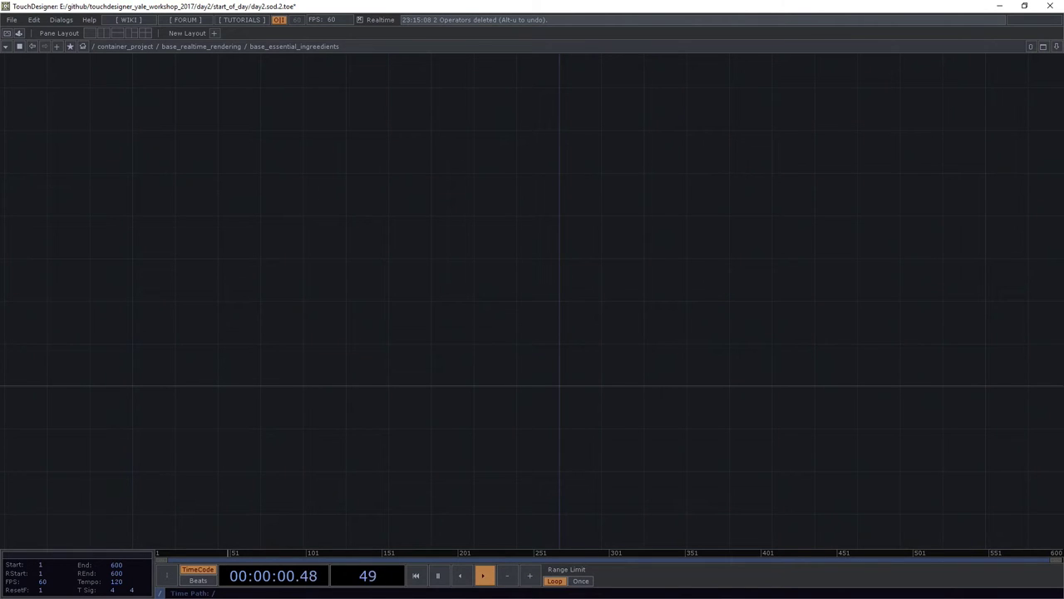
pyautogui.moveTo(453, 496); pyautogui.dragTo(595, 245)
pyautogui.moveTo(630, 169); pyautogui.dragTo(608, 219)
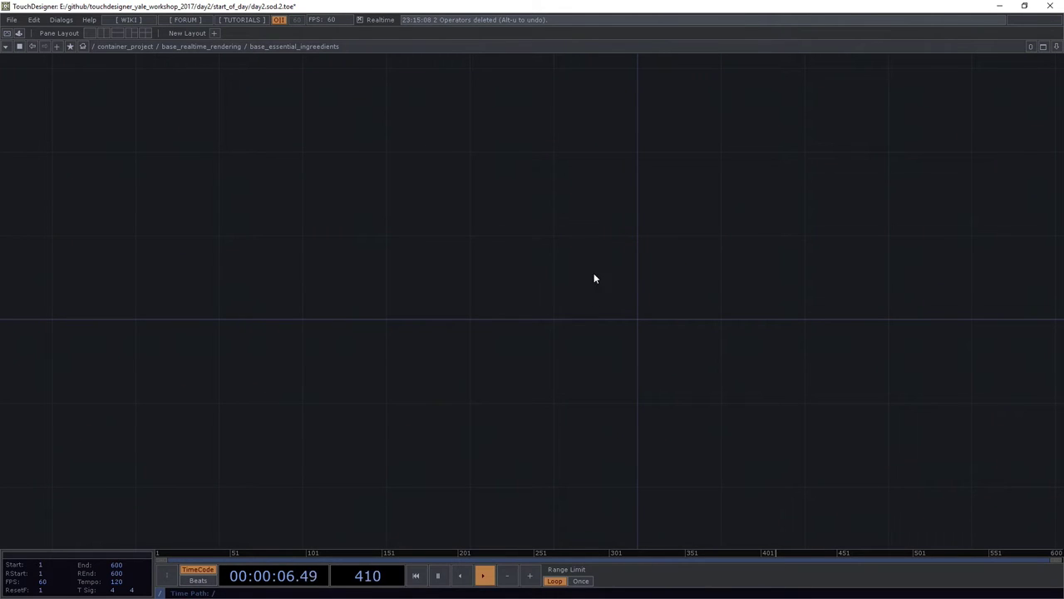
pyautogui.press('Tab')
pyautogui.write('ge')
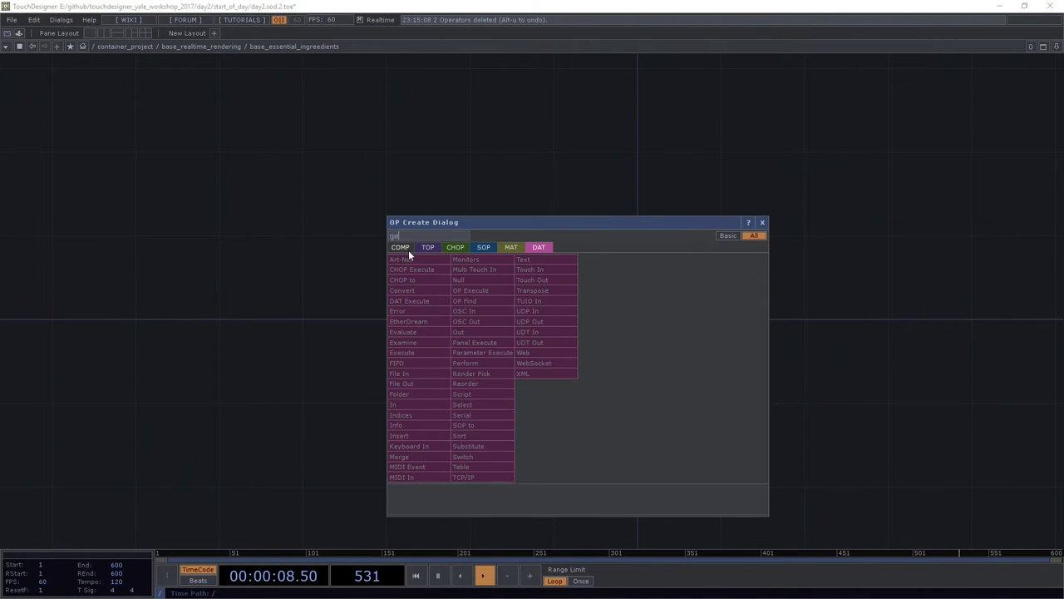
pyautogui.click(402, 248)
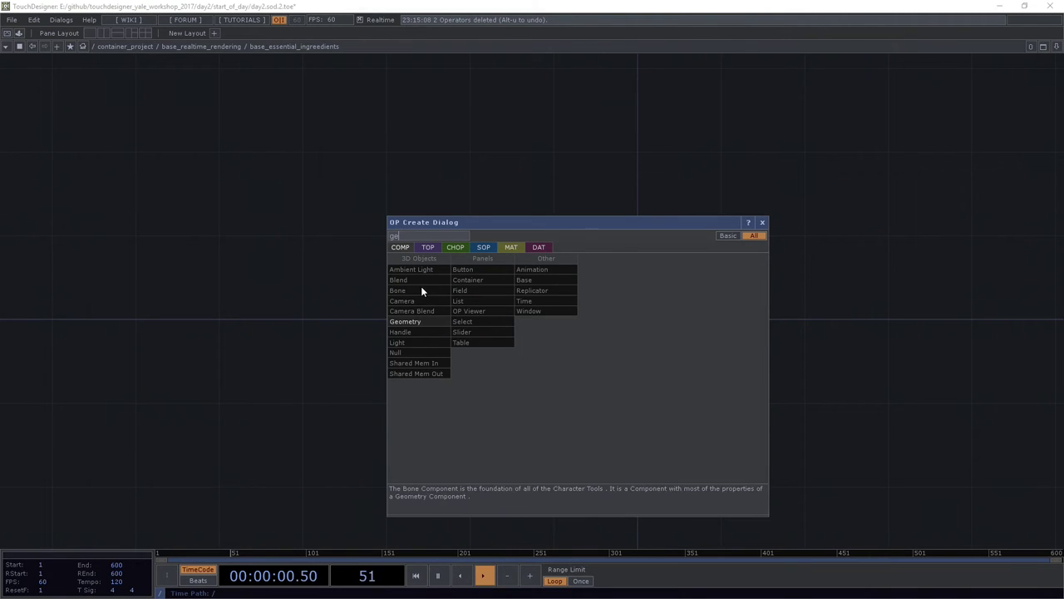
pyautogui.click(423, 323)
pyautogui.click(509, 204)
# Step: Move the geo1 node higher up in the network, keeping it left of the vertical axis
pyautogui.moveTo(516, 237); pyautogui.dragTo(474, 370)
pyautogui.scroll(2, 502, 321)
pyautogui.moveTo(501, 320); pyautogui.dragTo(458, 142)
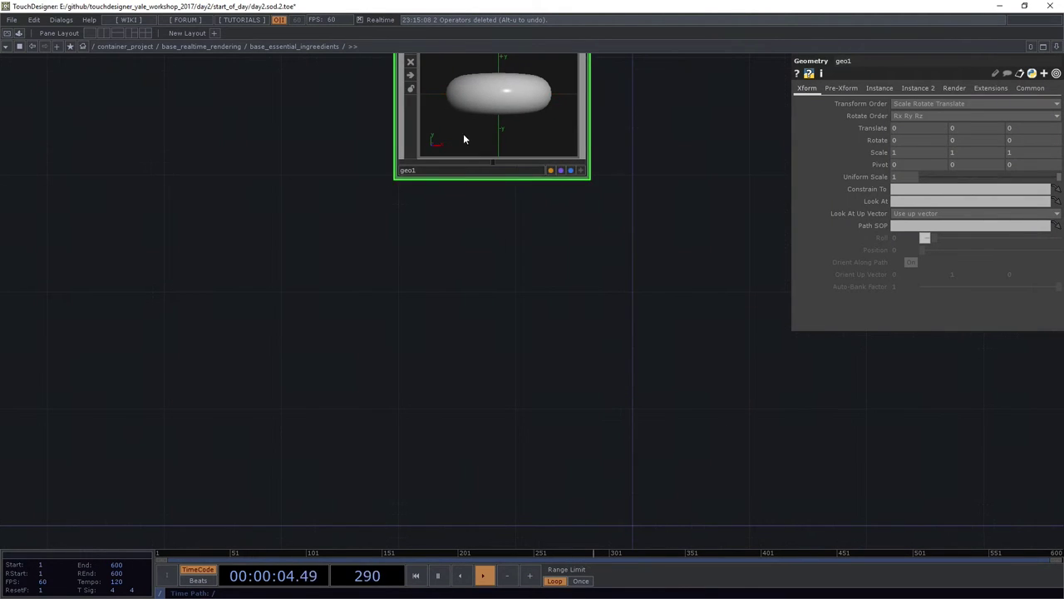
pyautogui.moveTo(479, 246); pyautogui.dragTo(470, 431)
pyautogui.moveTo(472, 315); pyautogui.dragTo(463, 193)
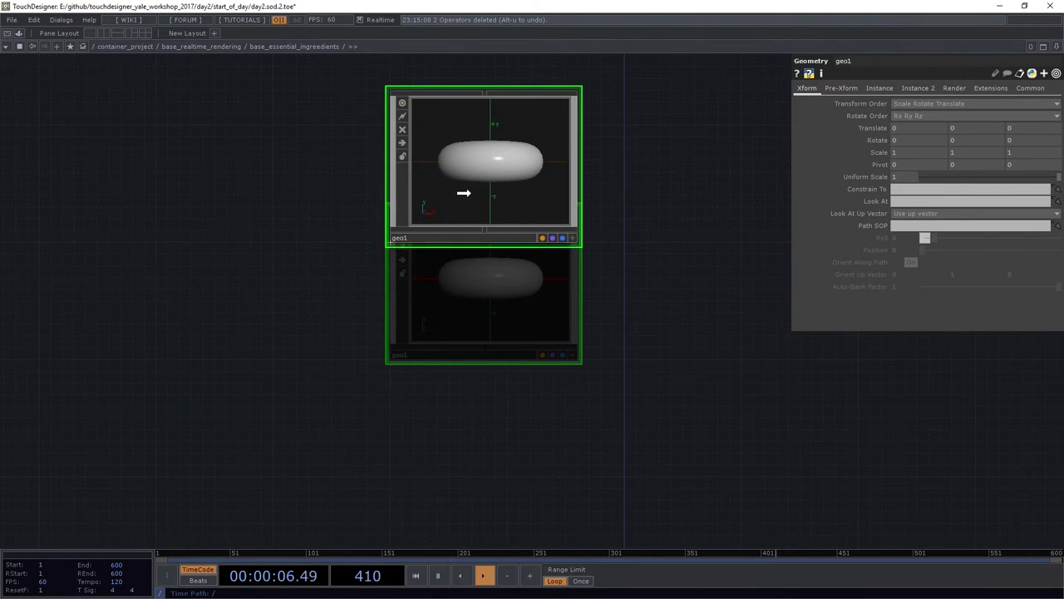
# Step: Add a Camera component and line it up directly below geo1
pyautogui.scroll(-2, 481, 389)
pyautogui.press('Tab')
pyautogui.write('re')
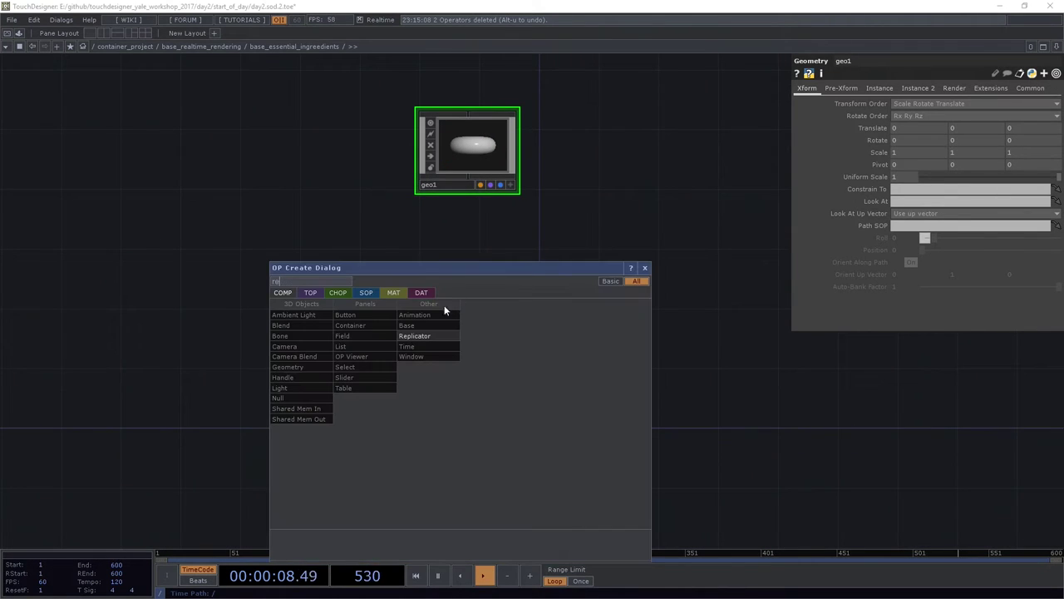
pyautogui.press('BackSpace')
pyautogui.press('BackSpace')
pyautogui.write('Ca')
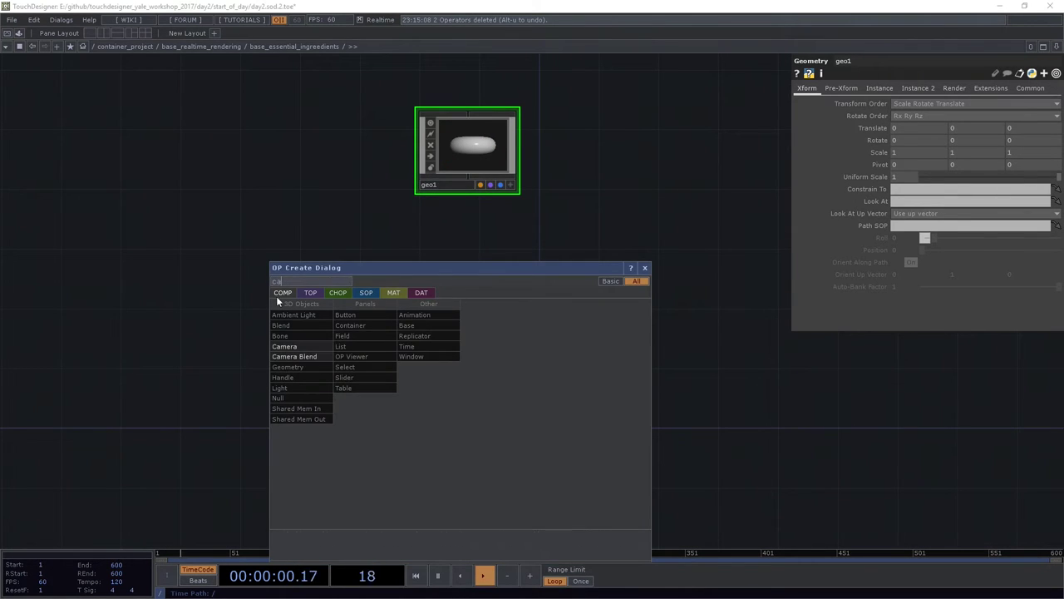
pyautogui.click(280, 348)
pyautogui.scroll(2, 433, 299)
pyautogui.scroll(2, 479, 250)
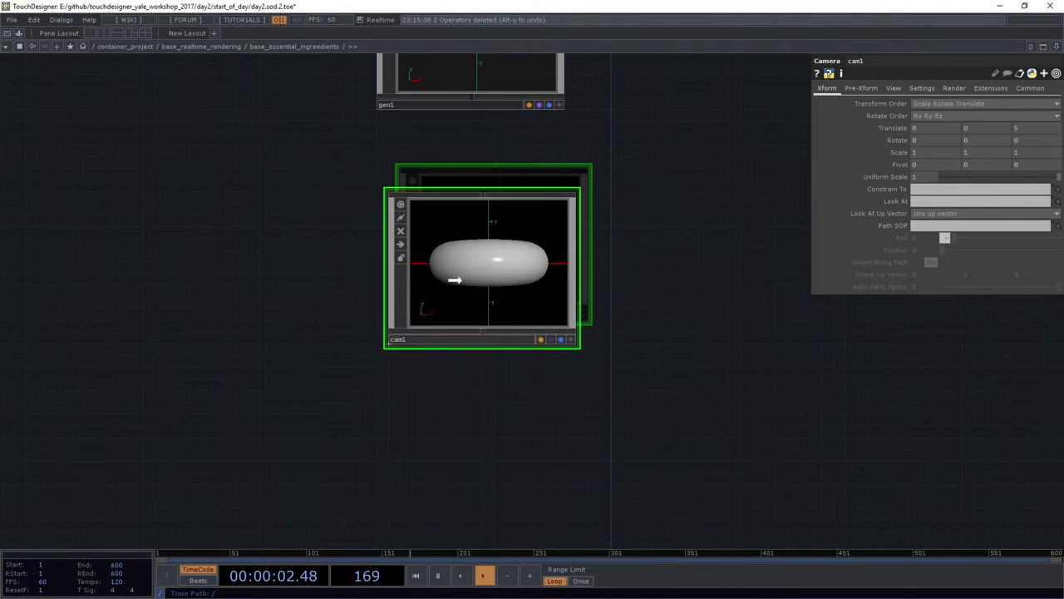
pyautogui.click(437, 282)
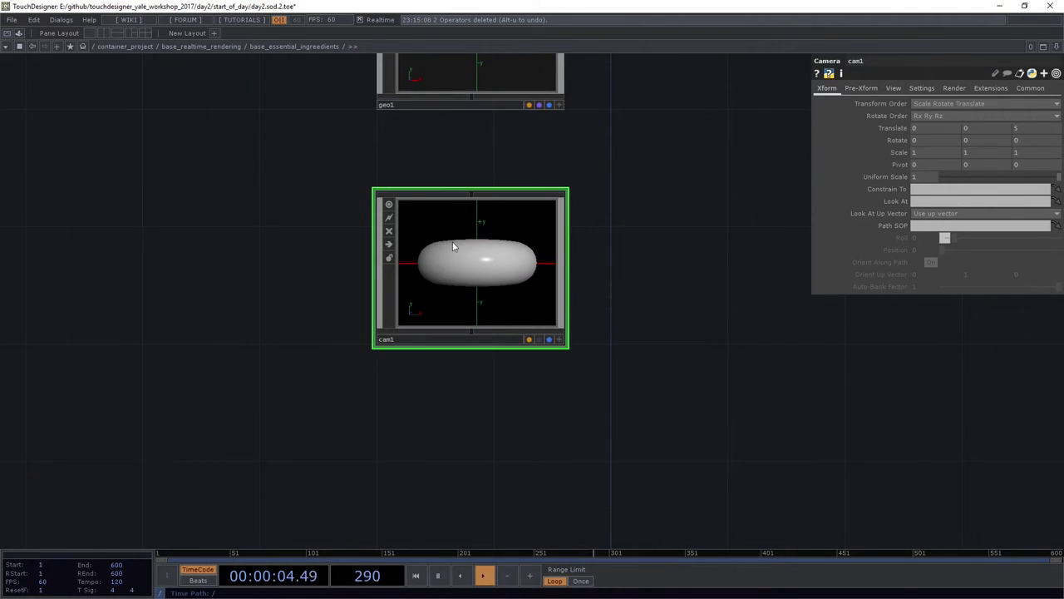
# Step: Add a Light component directly below cam1
pyautogui.press('Tab')
pyautogui.write('li')
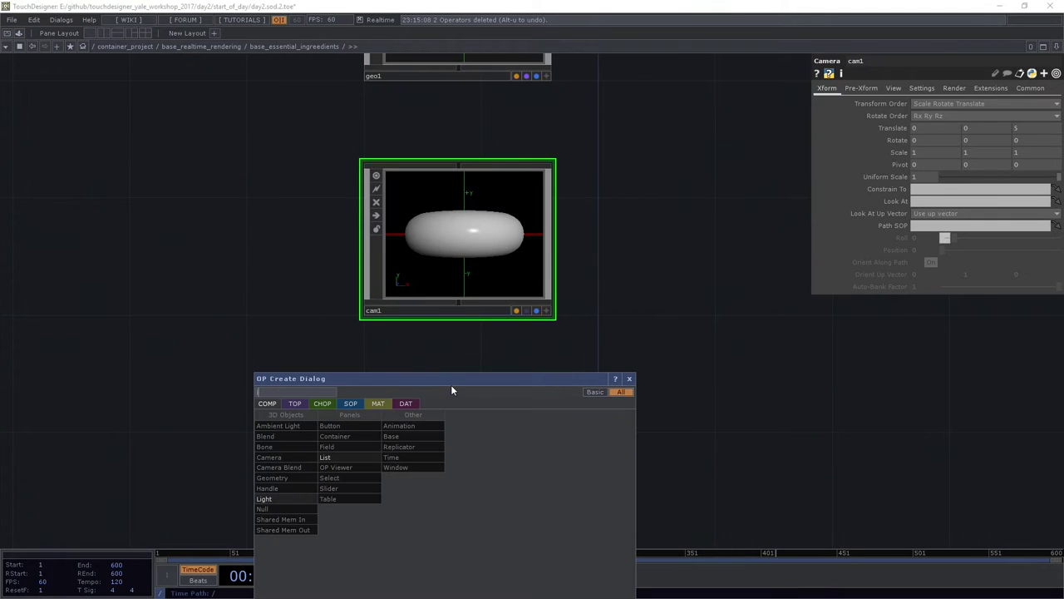
pyautogui.click(294, 501)
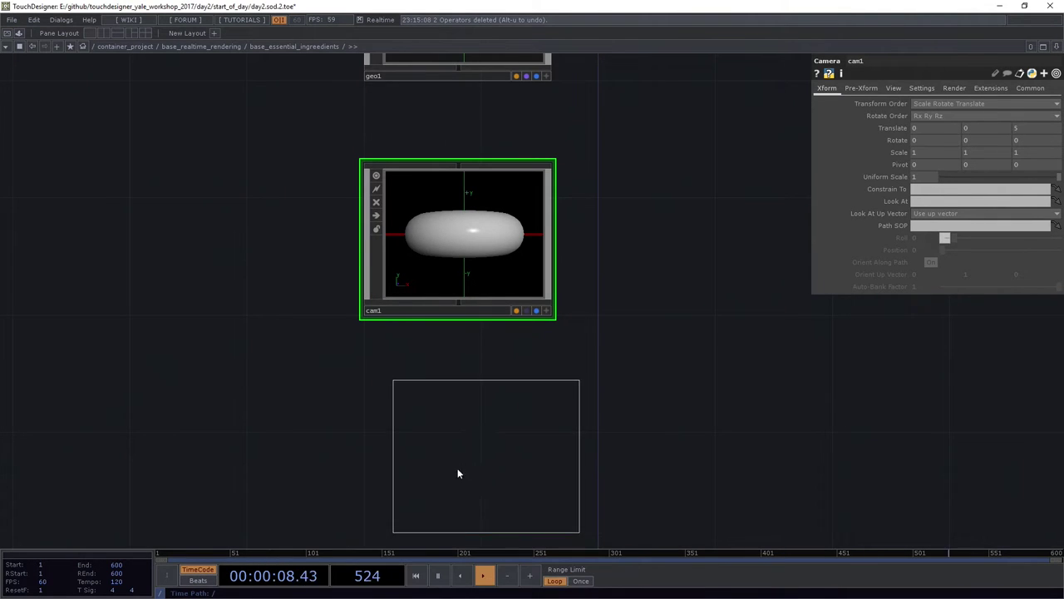
pyautogui.click(463, 465)
# Step: Add a Render TOP just to the right of light1
pyautogui.press('h')
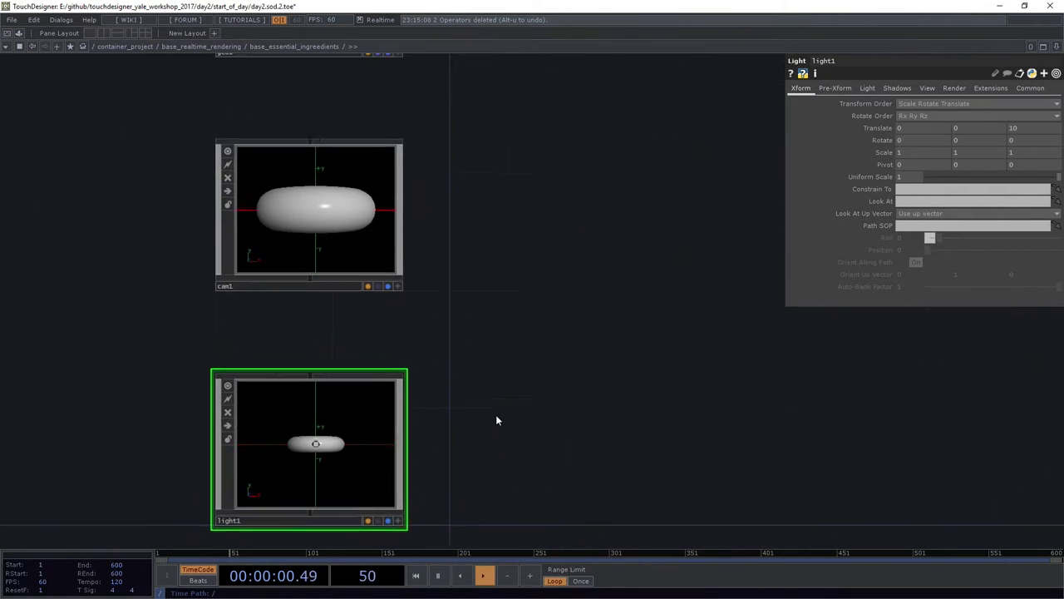
pyautogui.press('Tab')
pyautogui.write('re')
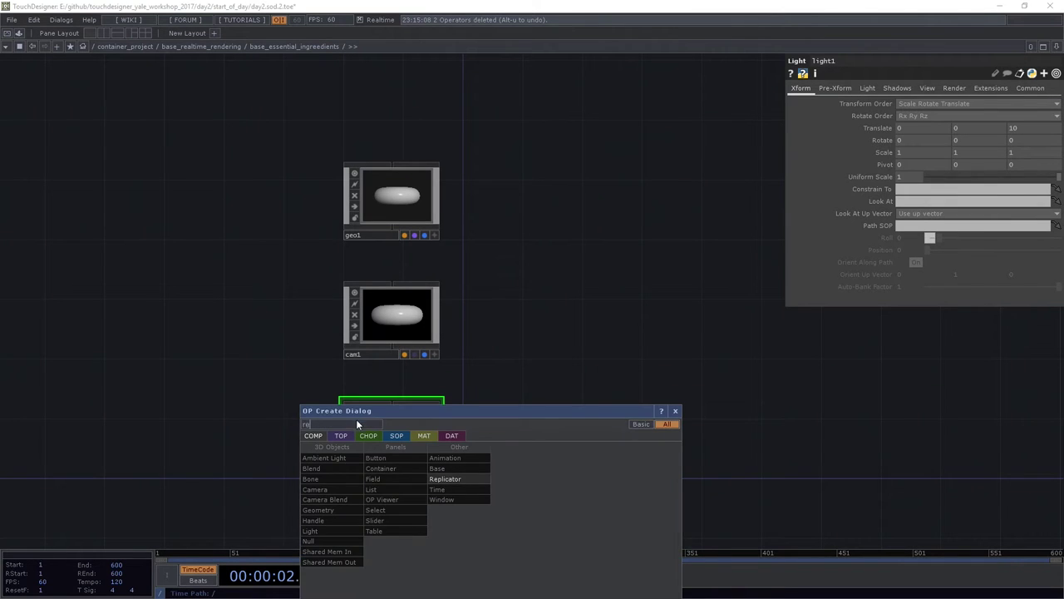
pyautogui.moveTo(349, 411); pyautogui.dragTo(605, 305)
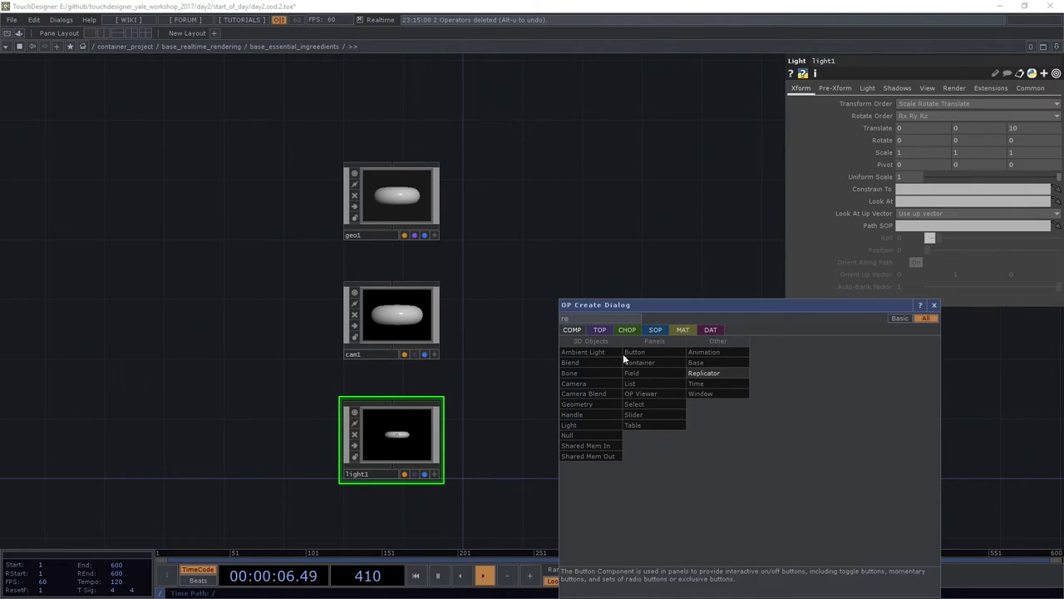
pyautogui.click(600, 330)
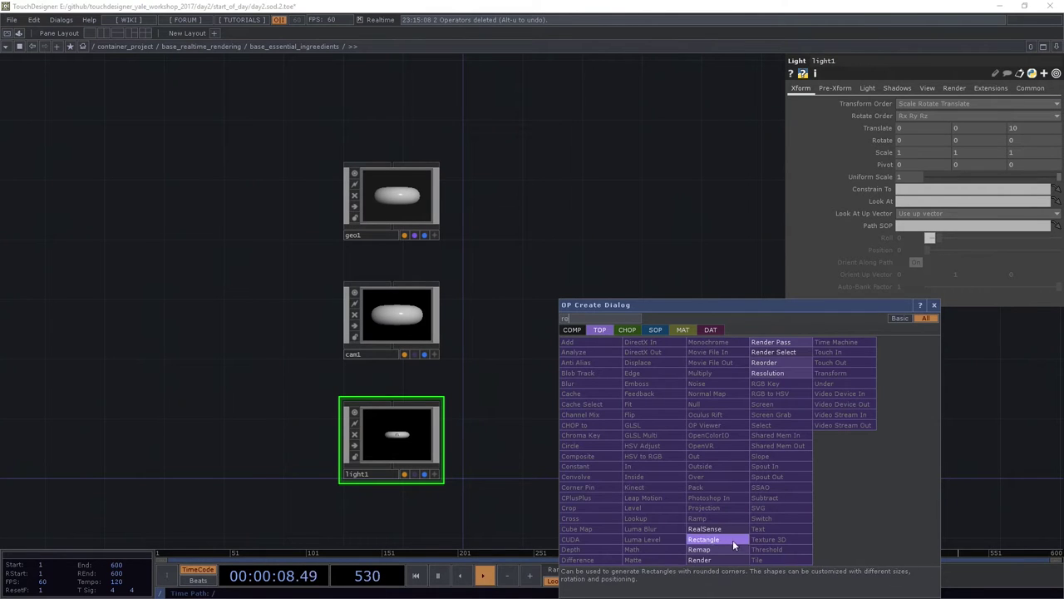
pyautogui.click(706, 560)
pyautogui.click(527, 451)
pyautogui.scroll(3, 526, 450)
pyautogui.moveTo(526, 450); pyautogui.dragTo(476, 450)
pyautogui.scroll(3, 478, 451)
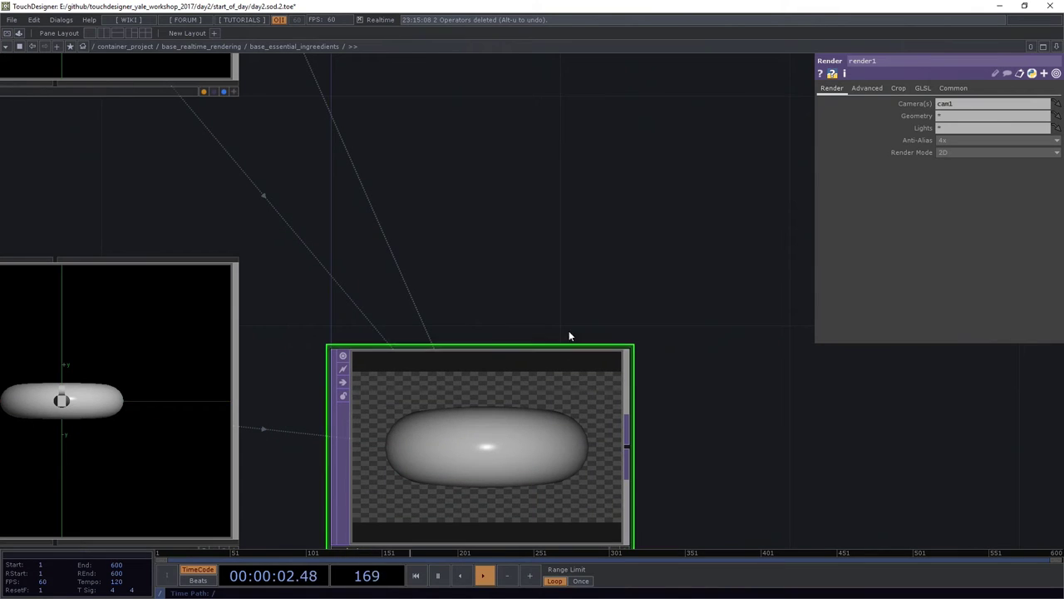
# Step: Split the workspace into two side-by-side panes and make the second a Geometry Viewer showing the torus, camera and light at an angle
pyautogui.moveTo(503, 271); pyautogui.dragTo(518, 228)
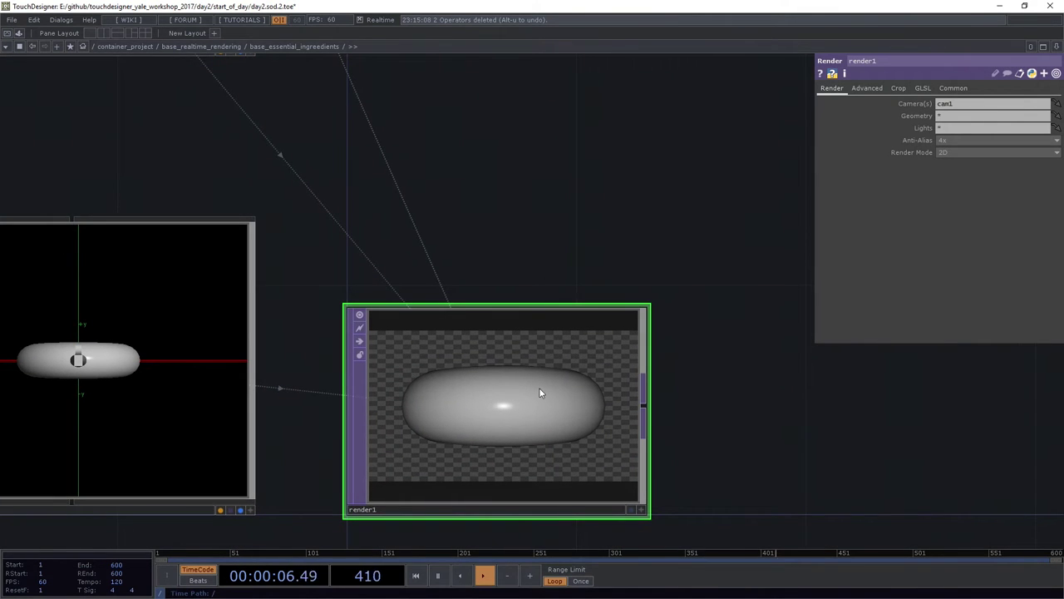
pyautogui.scroll(-5, 516, 247)
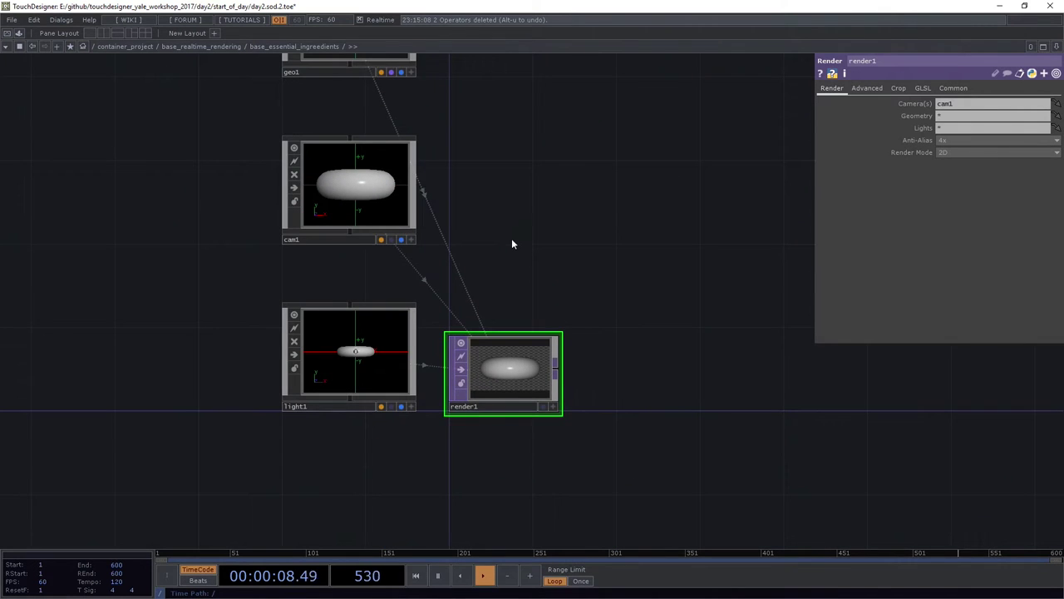
pyautogui.scroll(3, 503, 386)
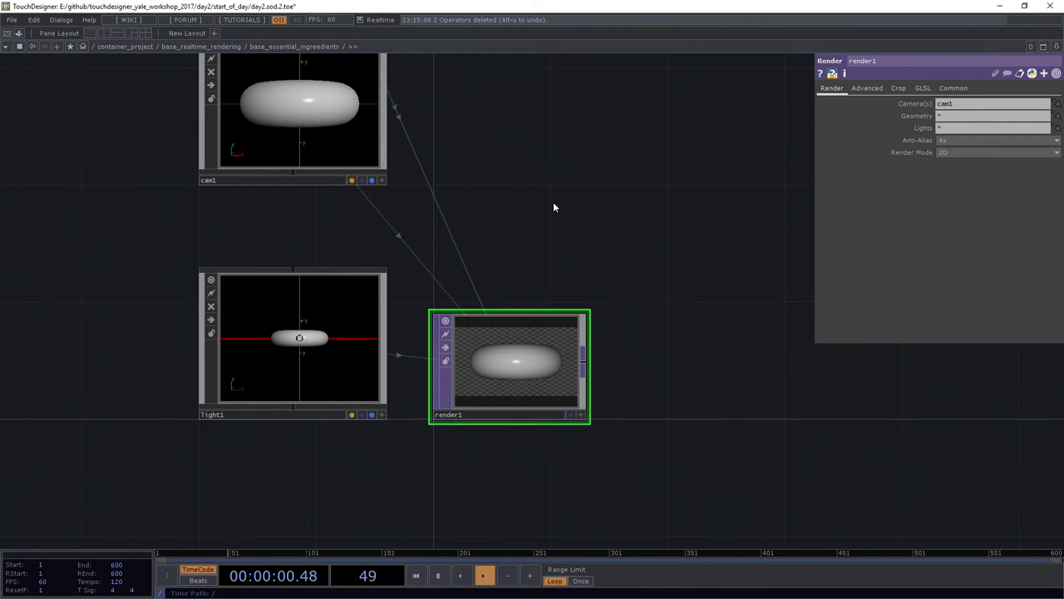
pyautogui.click(106, 35)
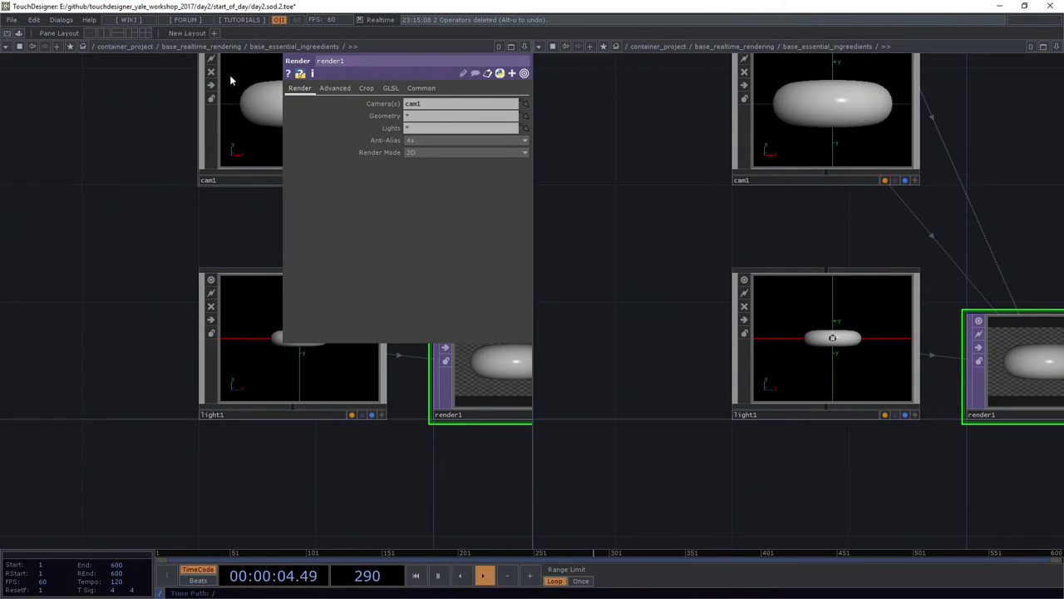
pyautogui.click(539, 46)
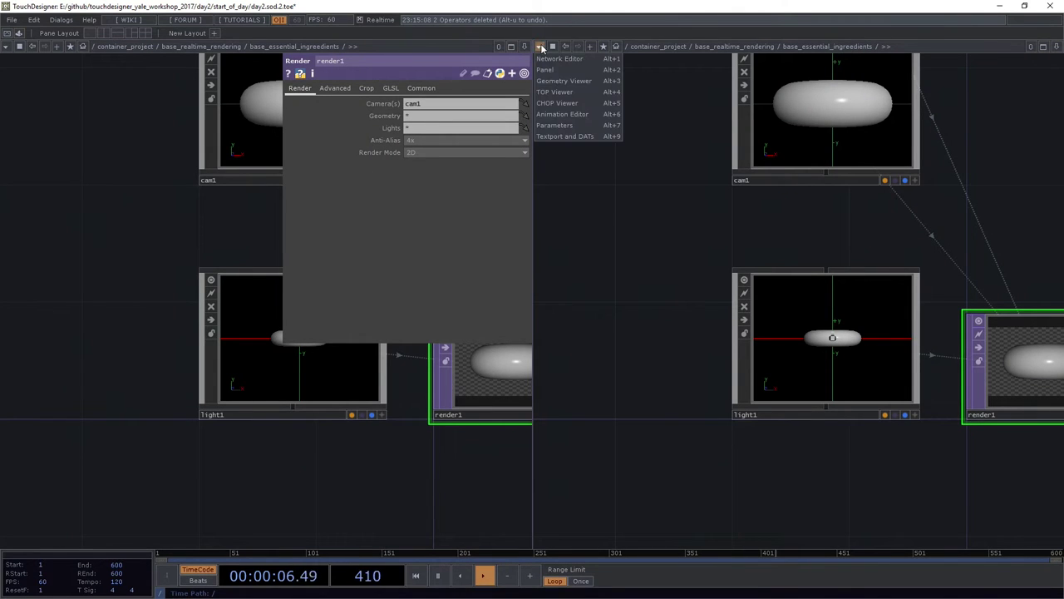
pyautogui.click(563, 80)
pyautogui.moveTo(872, 251); pyautogui.dragTo(865, 322)
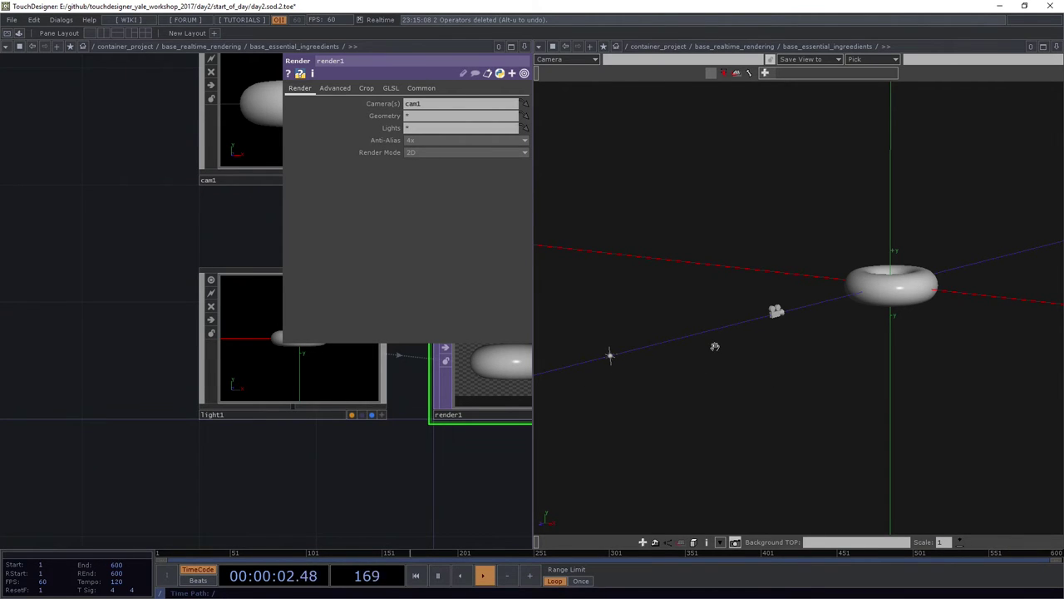
pyautogui.moveTo(731, 310)
pyautogui.mouseDown()
pyautogui.moveTo(734, 333)
pyautogui.moveTo(824, 340)
pyautogui.moveTo(838, 330)
pyautogui.moveTo(717, 314)
pyautogui.mouseUp()
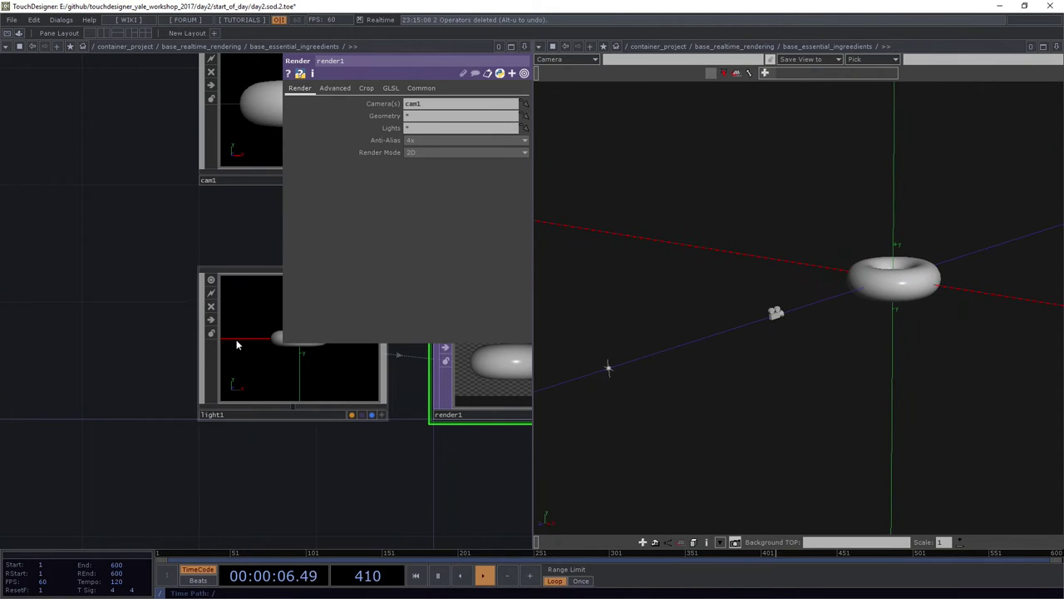
# Step: Select geo1, cam1 and light1 in turn to locate each one in the 3D scene, finishing with geo1 selected
pyautogui.scroll(-2, 200, 286)
pyautogui.moveTo(105, 208); pyautogui.dragTo(108, 237)
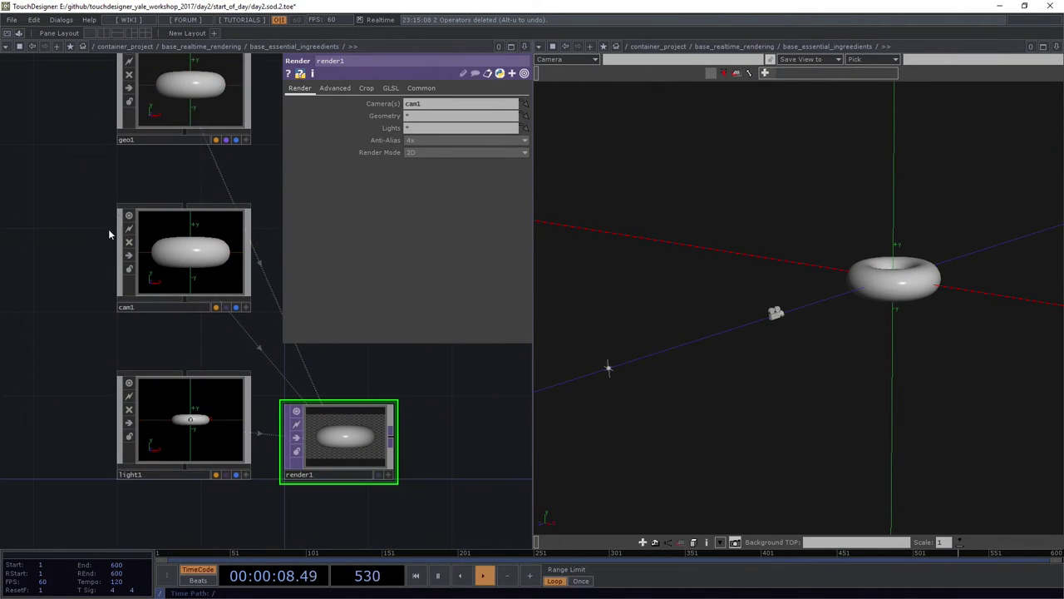
pyautogui.click(177, 111)
pyautogui.click(180, 239)
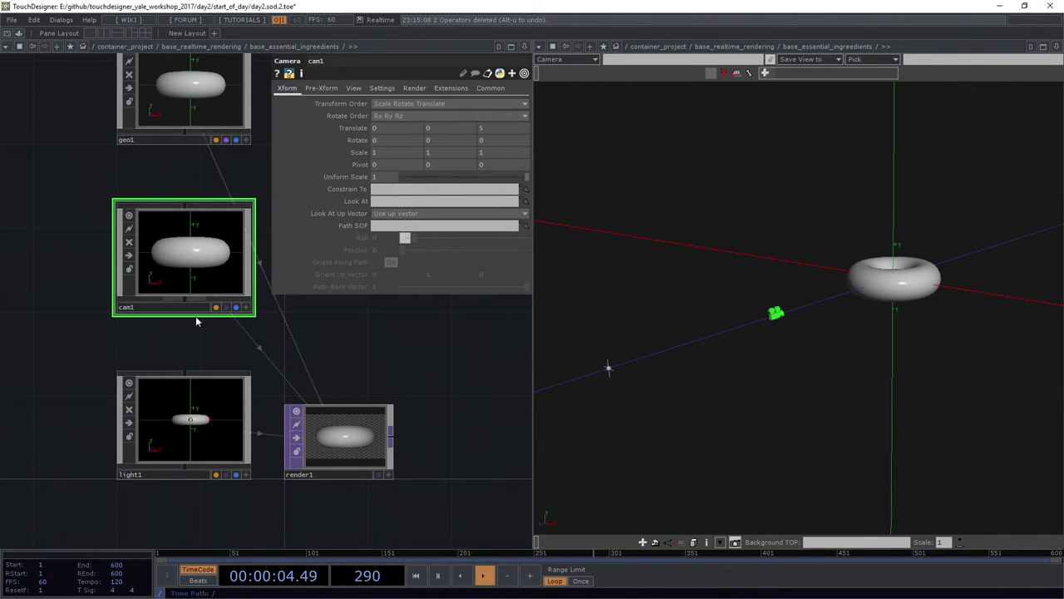
pyautogui.click(167, 442)
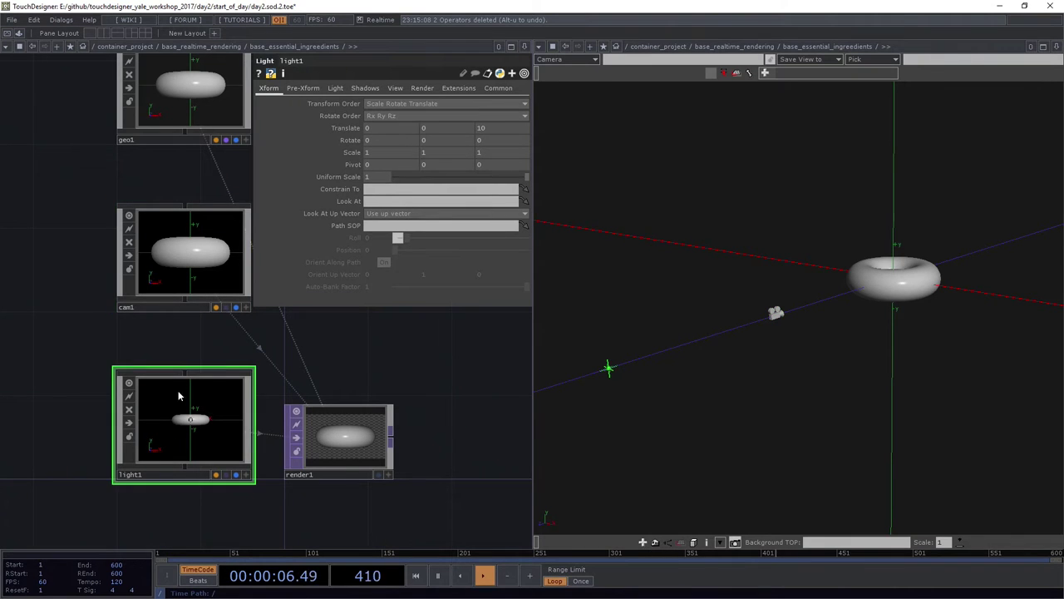
pyautogui.click(188, 275)
pyautogui.click(183, 120)
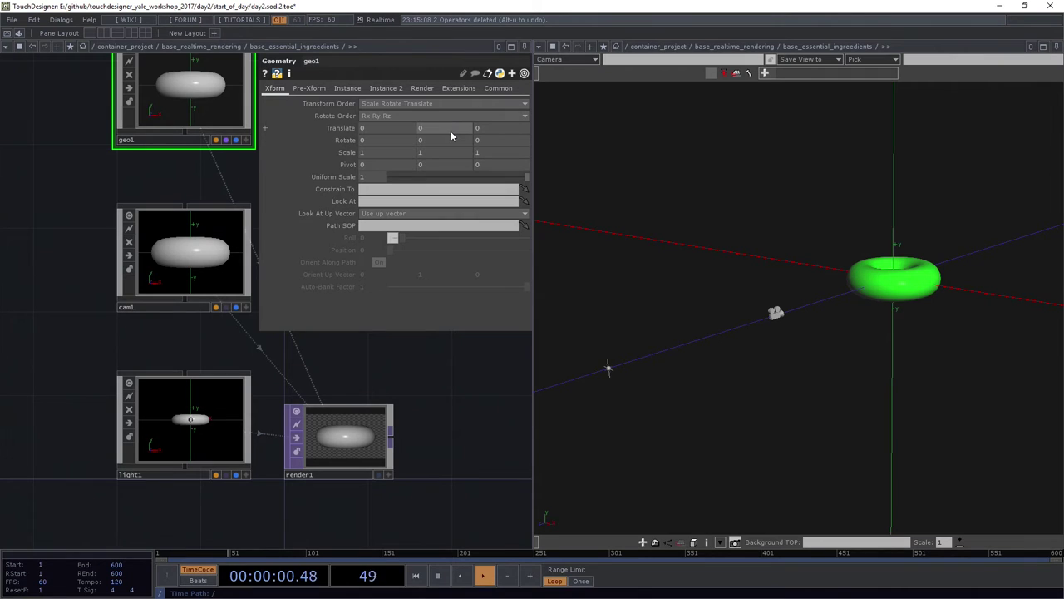
# Step: Try shifting geo1 along X to a translate value of -0.1, and reset its X translation to 0
pyautogui.moveTo(67, 264); pyautogui.dragTo(41, 247)
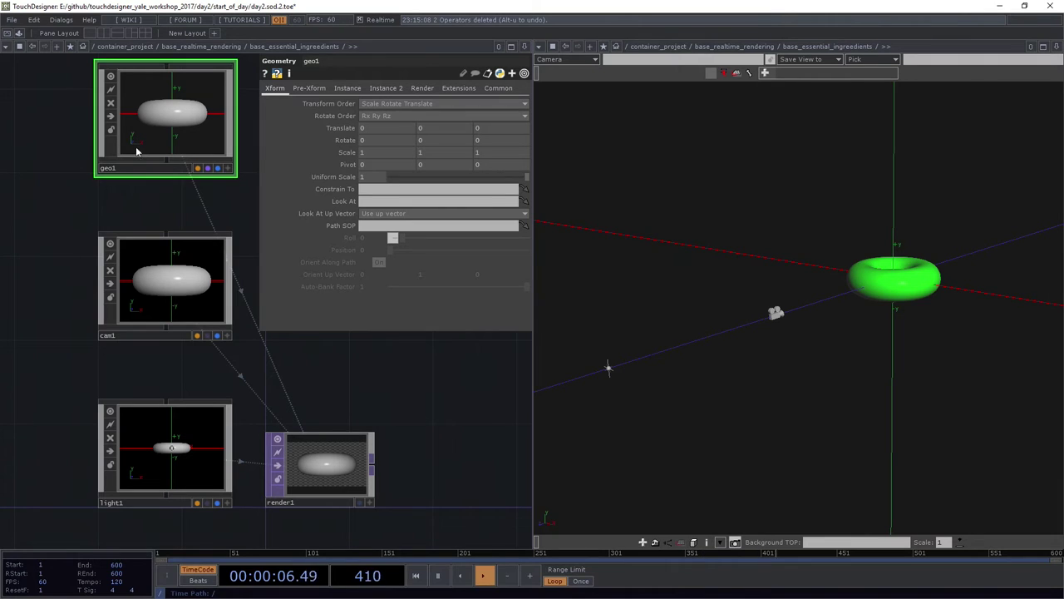
pyautogui.moveTo(365, 133); pyautogui.dragTo(367, 112, button='middle')
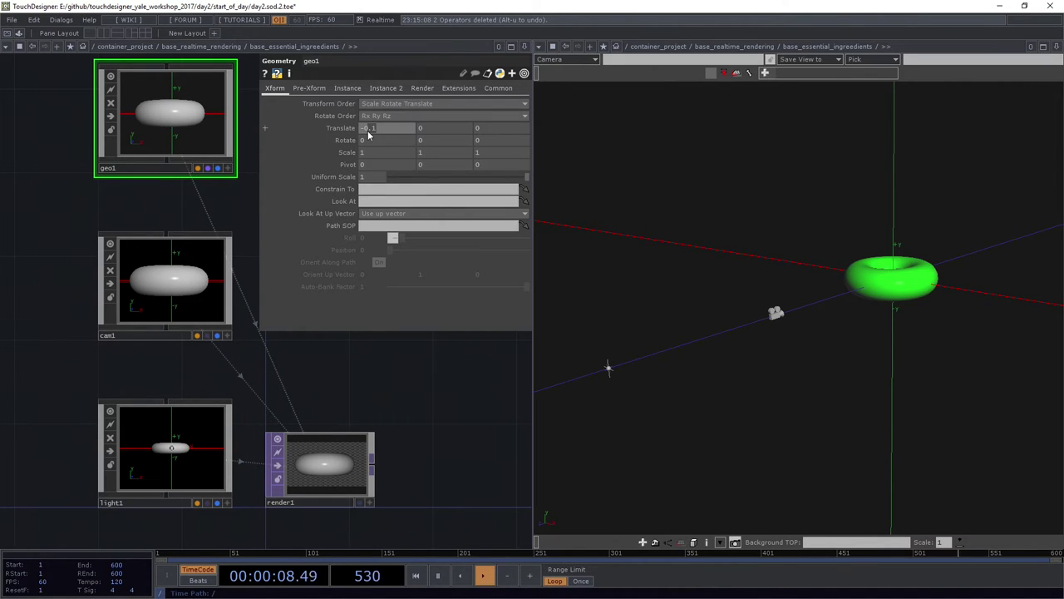
pyautogui.write('0')
pyautogui.press('Return')
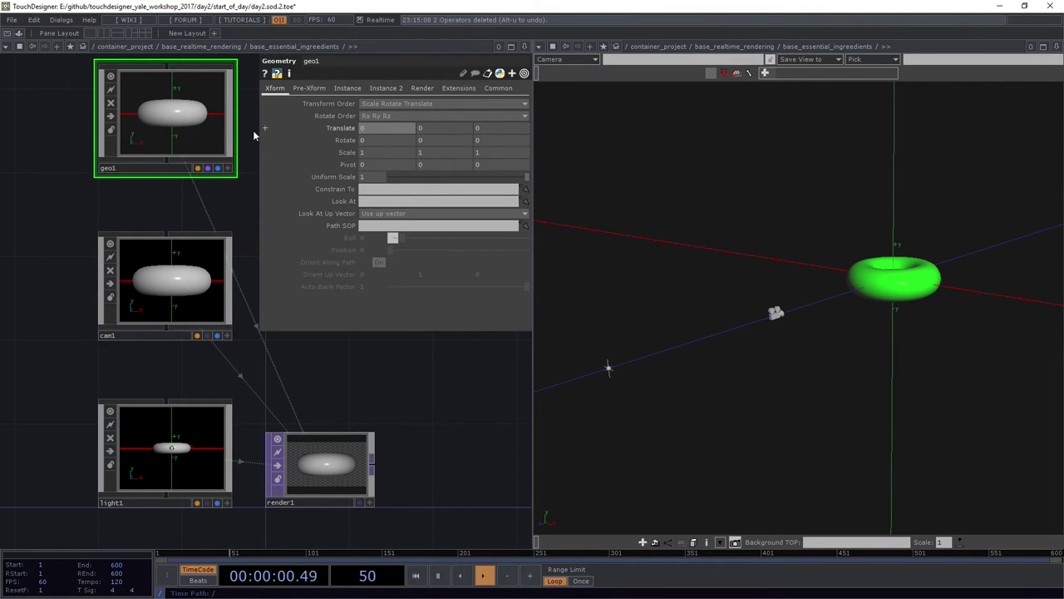
# Step: Shift geo1 along Y to a translate value of 0.02
pyautogui.moveTo(432, 134); pyautogui.dragTo(441, 115, button='middle')
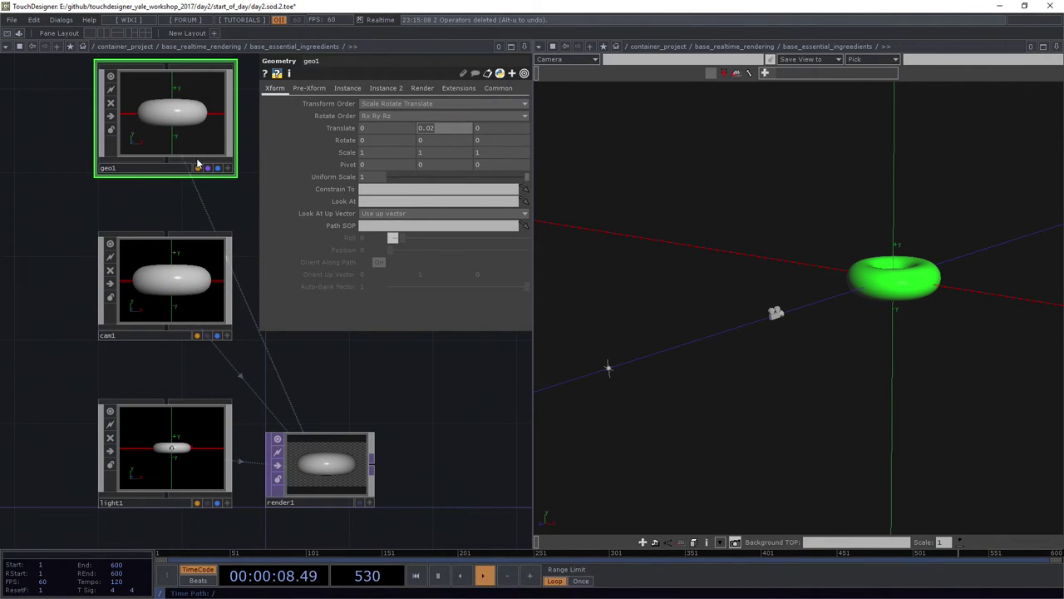
# Step: Reset geo1's Y translation to 0 and go inside geo1 to its torus1 operator
pyautogui.write('0')
pyautogui.press('Return')
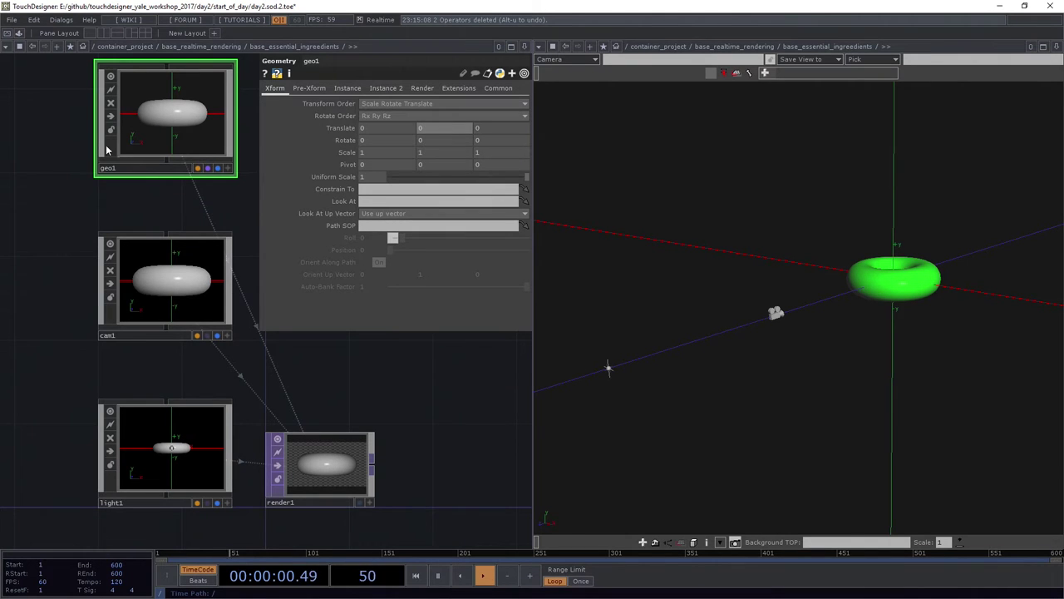
pyautogui.scroll(8, 213, 240)
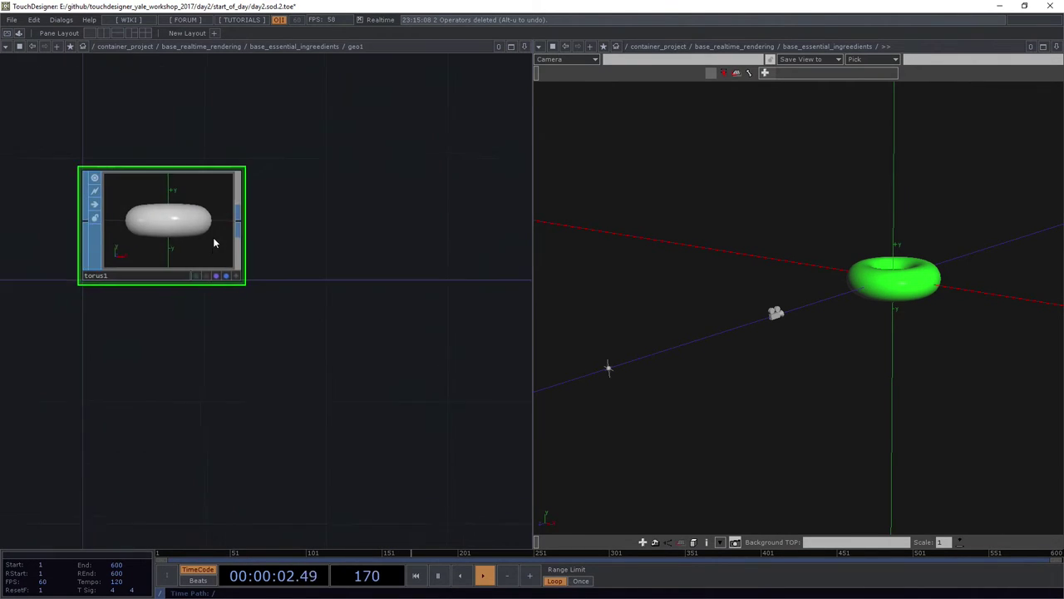
pyautogui.moveTo(160, 162); pyautogui.dragTo(335, 461)
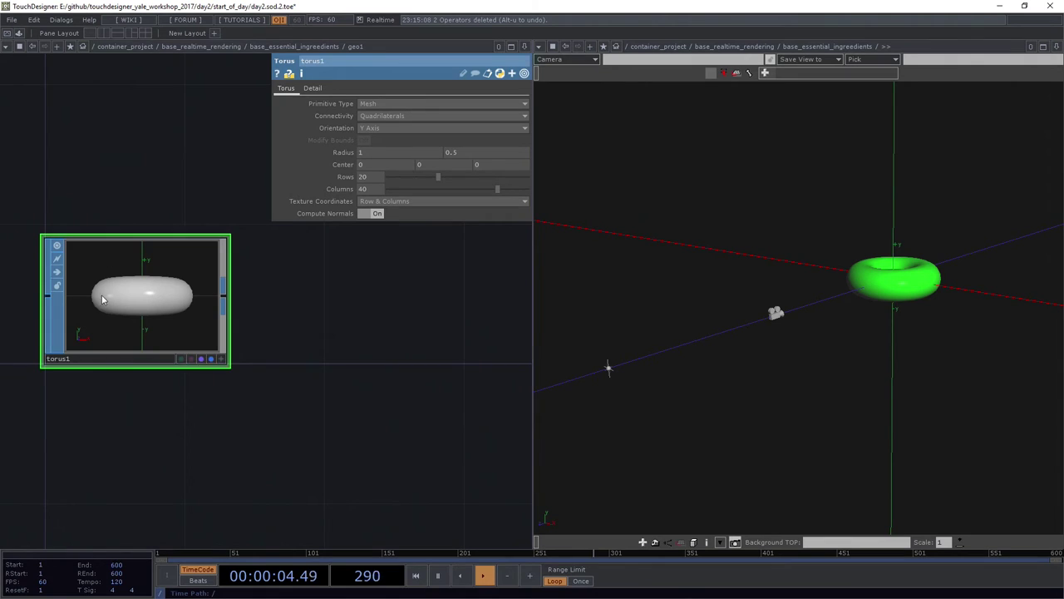
pyautogui.moveTo(190, 430); pyautogui.dragTo(231, 454)
pyautogui.press('Tab')
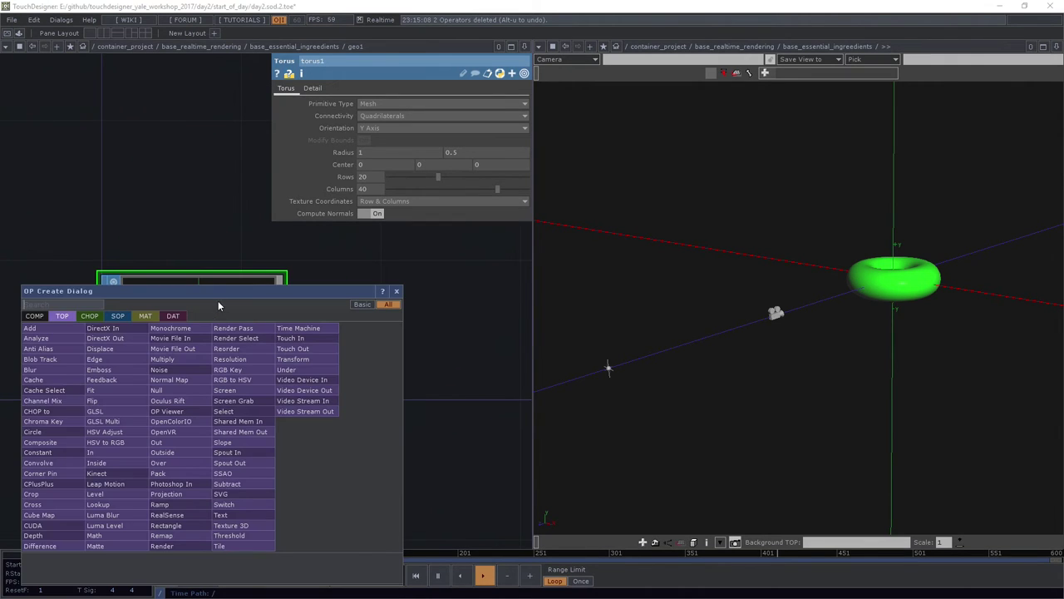
pyautogui.click(34, 315)
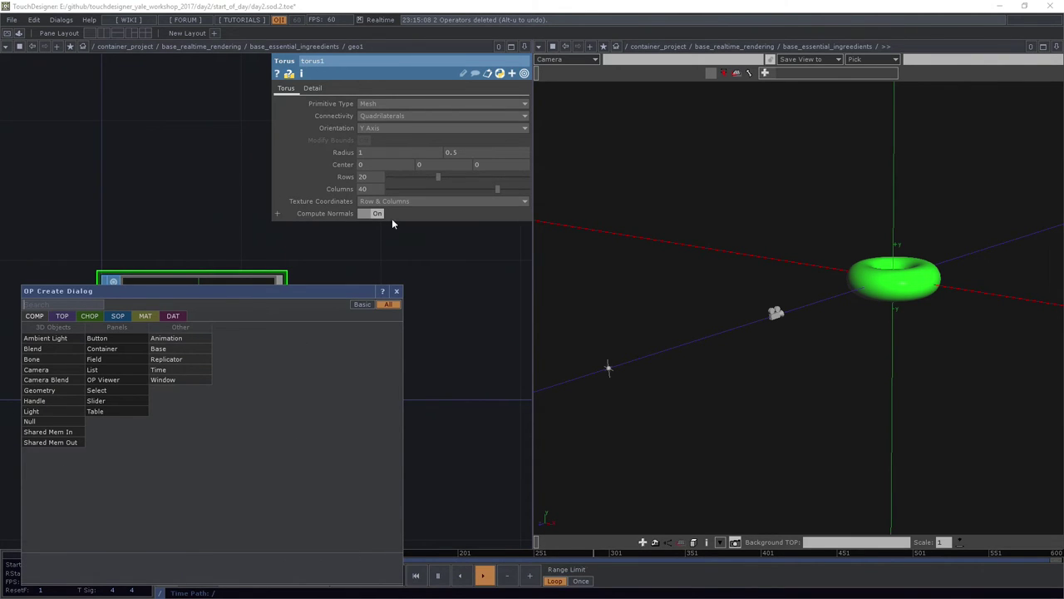
pyautogui.click(396, 291)
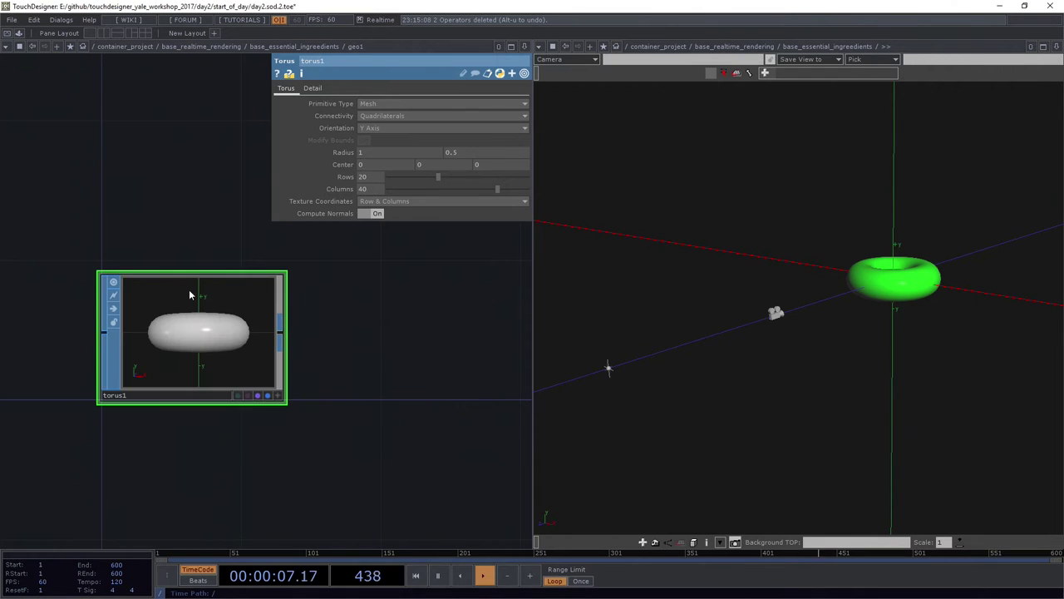
# Step: Try shifting torus1's center along X to -0.1, inspect the operator's cook information, and reset the center X to 0
pyautogui.moveTo(401, 164)
pyautogui.mouseDown(button='middle')
pyautogui.moveTo(398, 148)
pyautogui.moveTo(437, 164)
pyautogui.moveTo(378, 164)
pyautogui.moveTo(408, 149)
pyautogui.mouseUp(button='middle')
pyautogui.middleClick(245, 298)
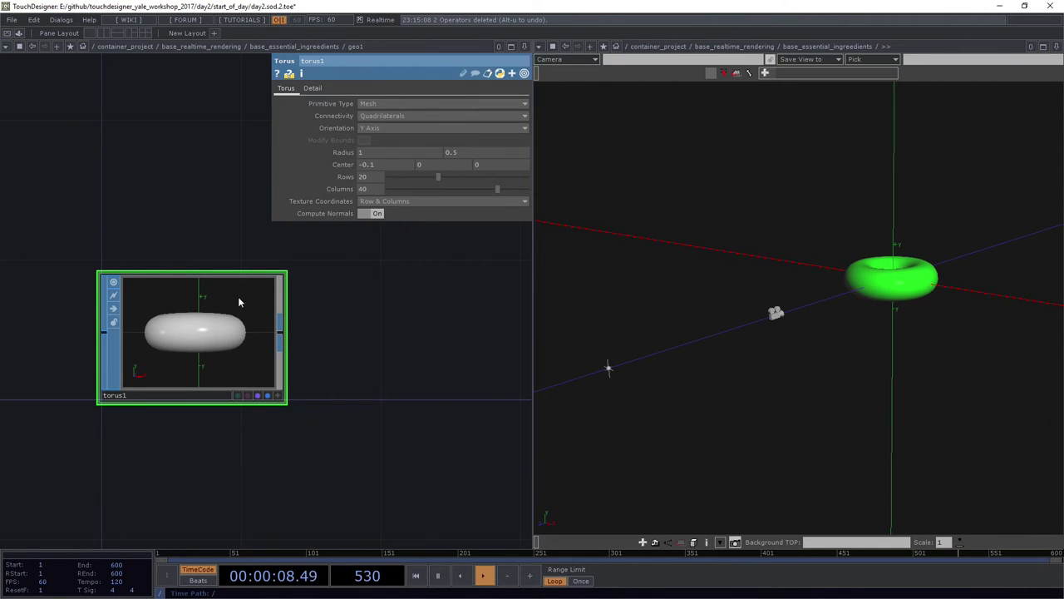
pyautogui.moveTo(297, 166); pyautogui.dragTo(297, 167, button='middle')
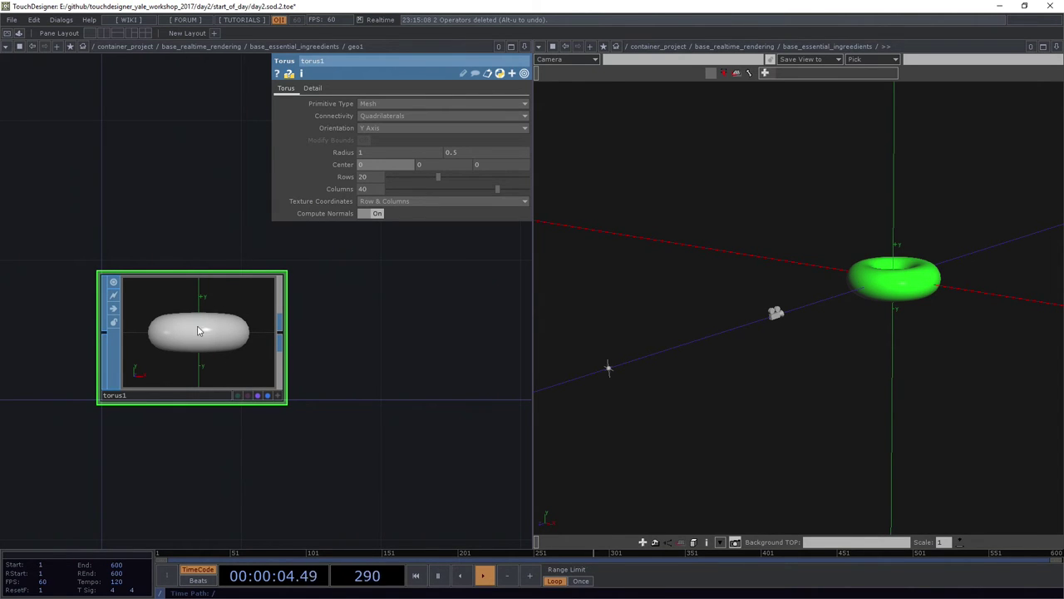
# Step: Return to the parent network, shift geo1 along Y to a translate value of -1.1, and inspect its cook information
pyautogui.scroll(-5, 208, 274)
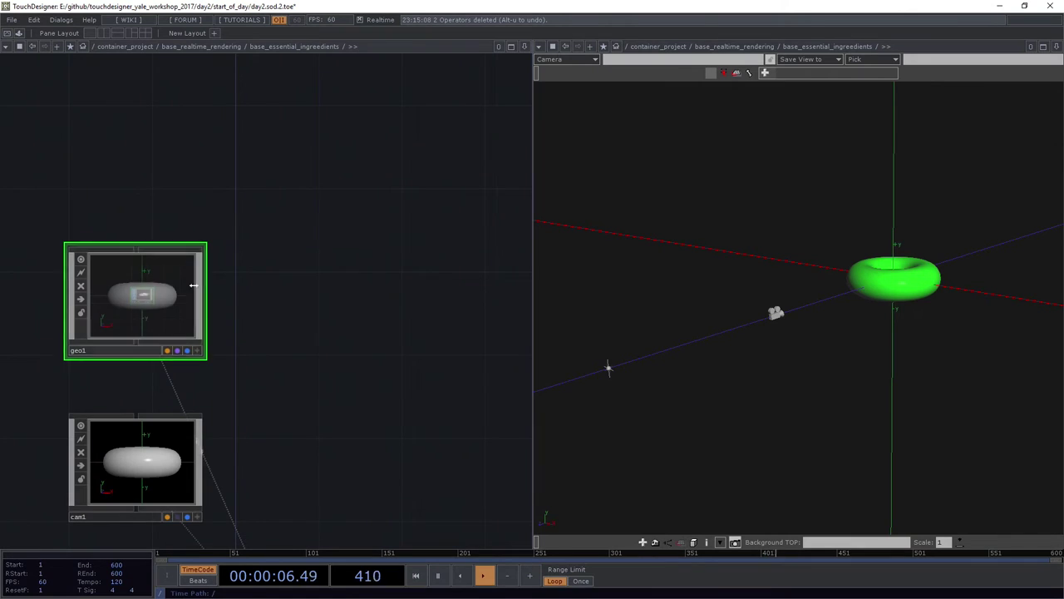
pyautogui.scroll(3, 161, 295)
pyautogui.moveTo(282, 376); pyautogui.dragTo(302, 389)
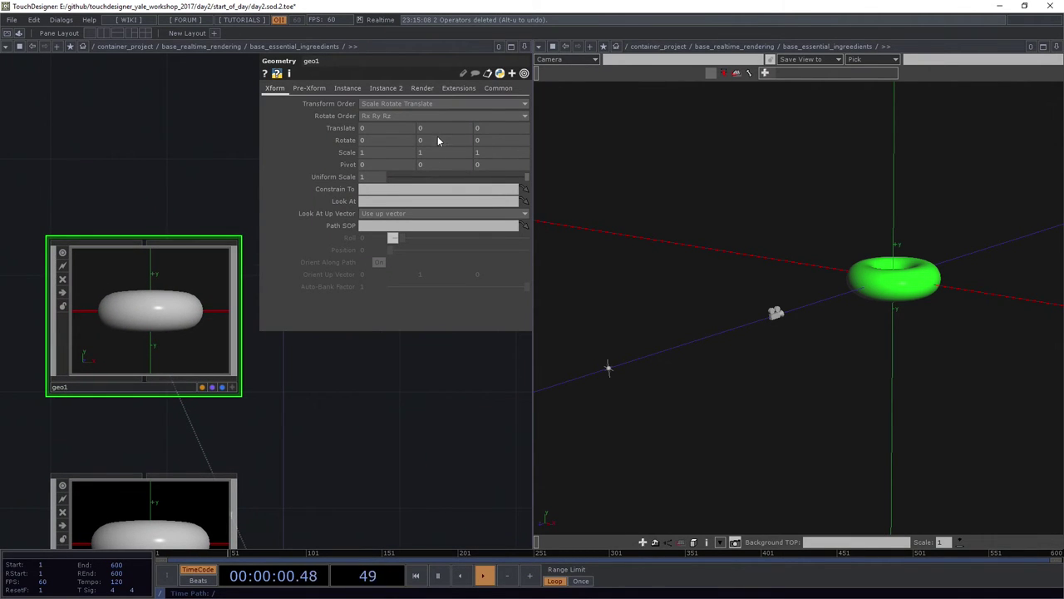
pyautogui.moveTo(432, 131); pyautogui.dragTo(423, 166, button='middle')
pyautogui.middleClick(171, 310)
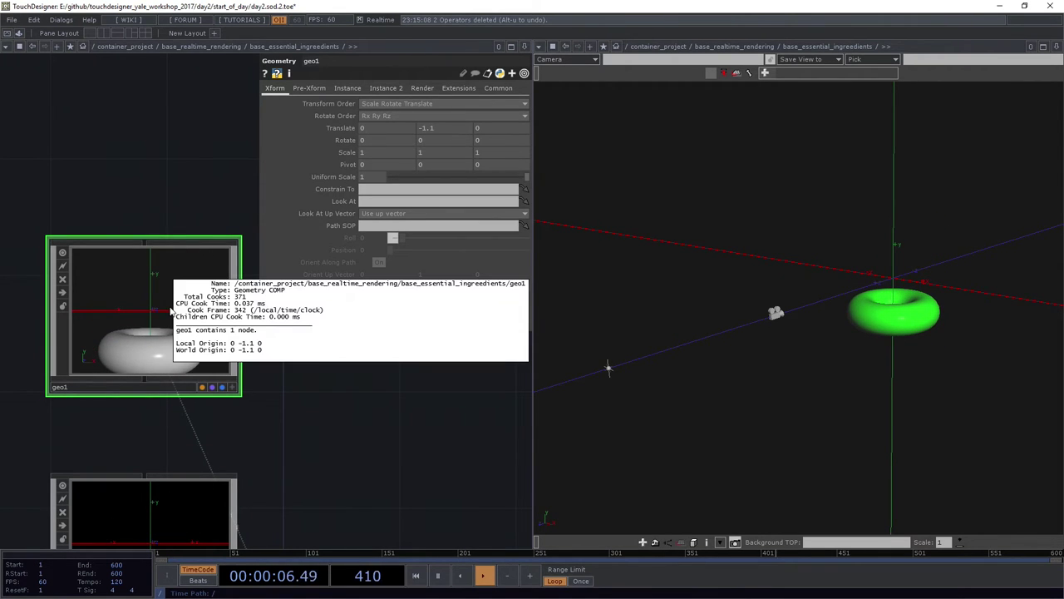
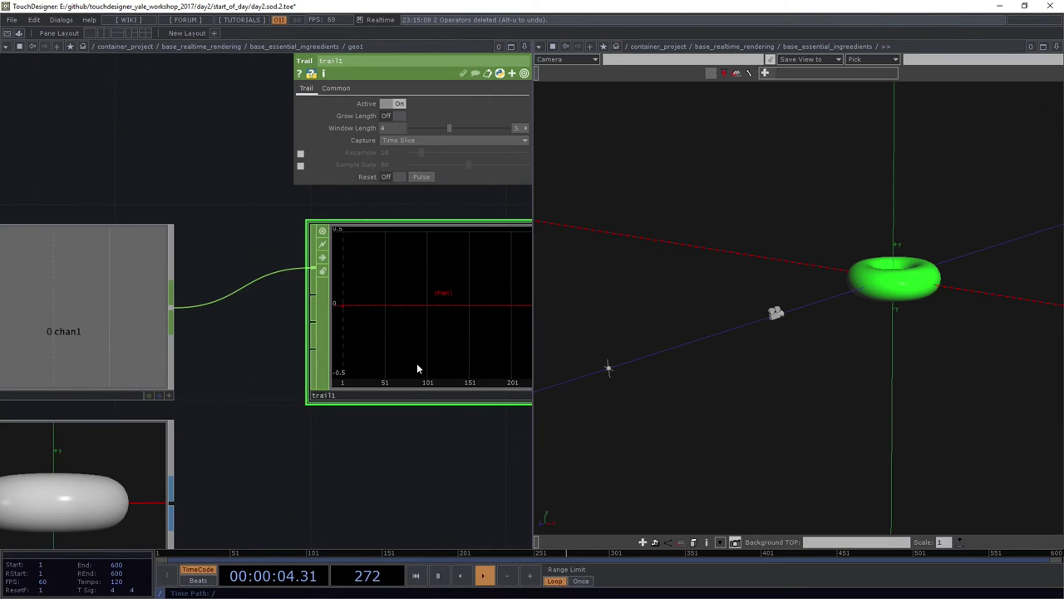
# Step: Set the chan1 value of constant1 to the expression op( 'torus1' ).cookTime
pyautogui.scroll(-3, 409, 374)
pyautogui.moveTo(335, 435); pyautogui.dragTo(316, 418)
pyautogui.click(198, 330)
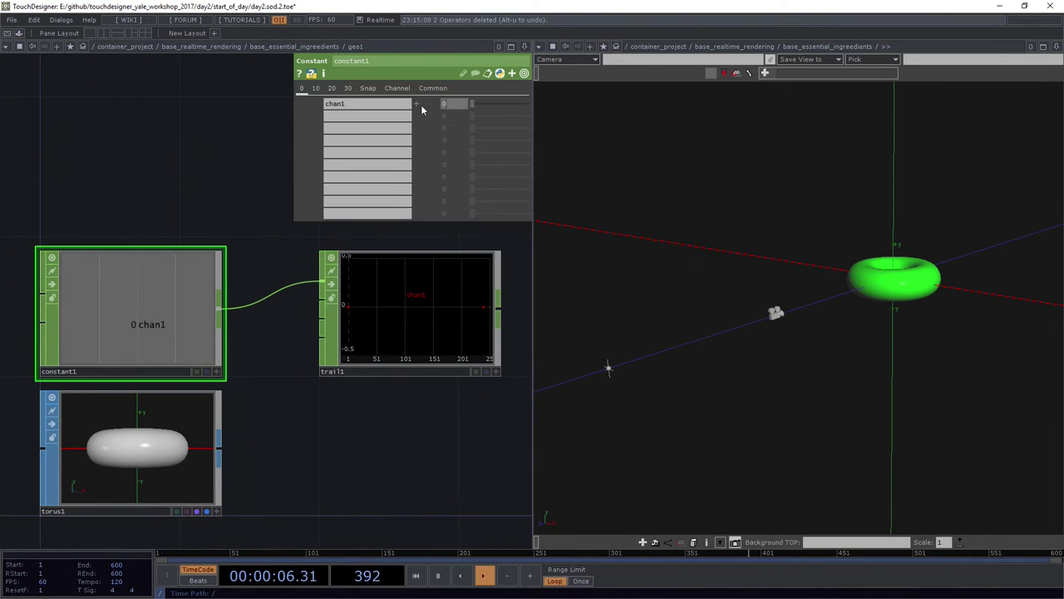
pyautogui.click(416, 104)
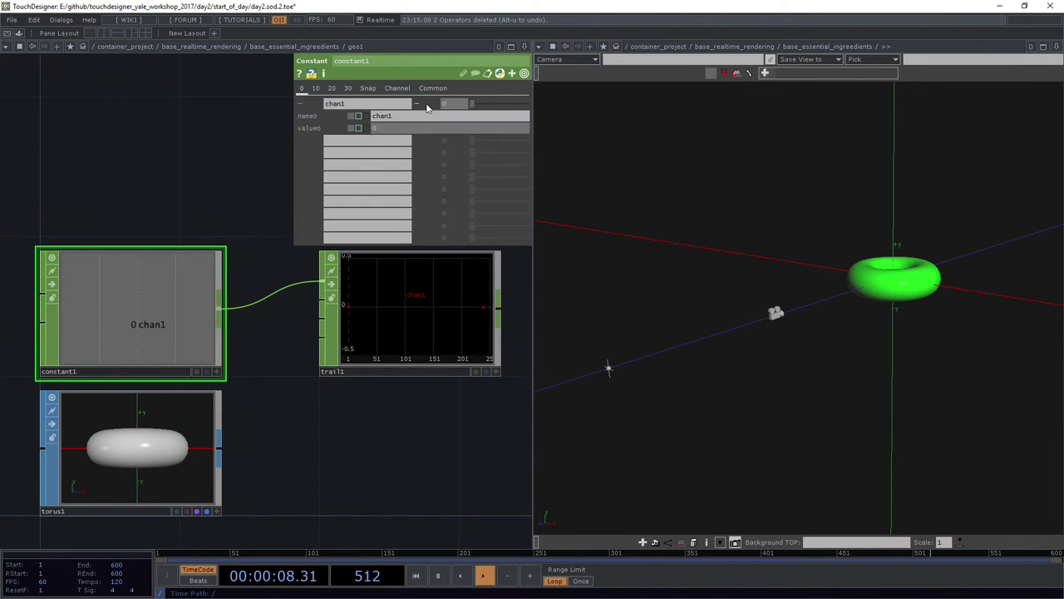
pyautogui.click(399, 128)
pyautogui.write('op(  )')
pyautogui.press('Left')
pyautogui.press('Left')
pyautogui.write("'")
pyautogui.write('tou')
pyautogui.write('rus1')
pyautogui.write('.cookTime')
pyautogui.press('Return')
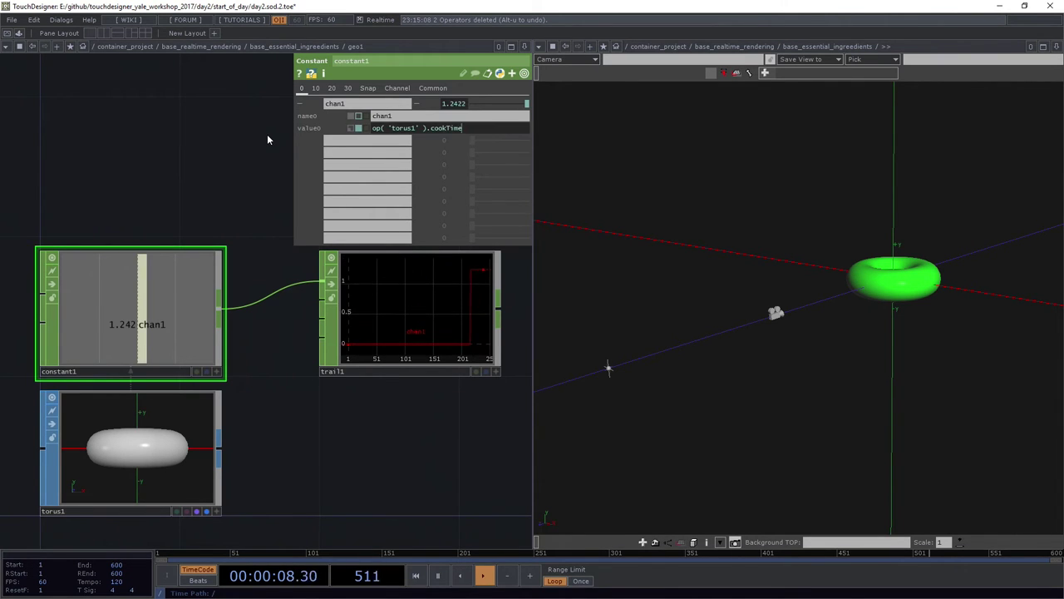
# Step: Shift torus1's center along X to 0.4 and inspect its cook time in the trail and the operator information
pyautogui.click(142, 408)
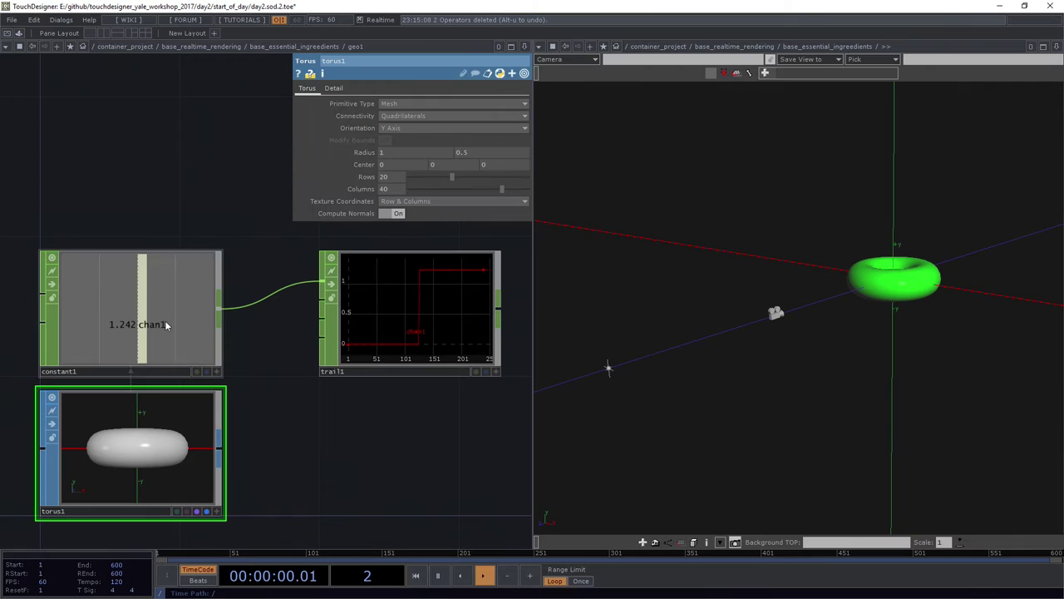
pyautogui.middleClick(163, 436)
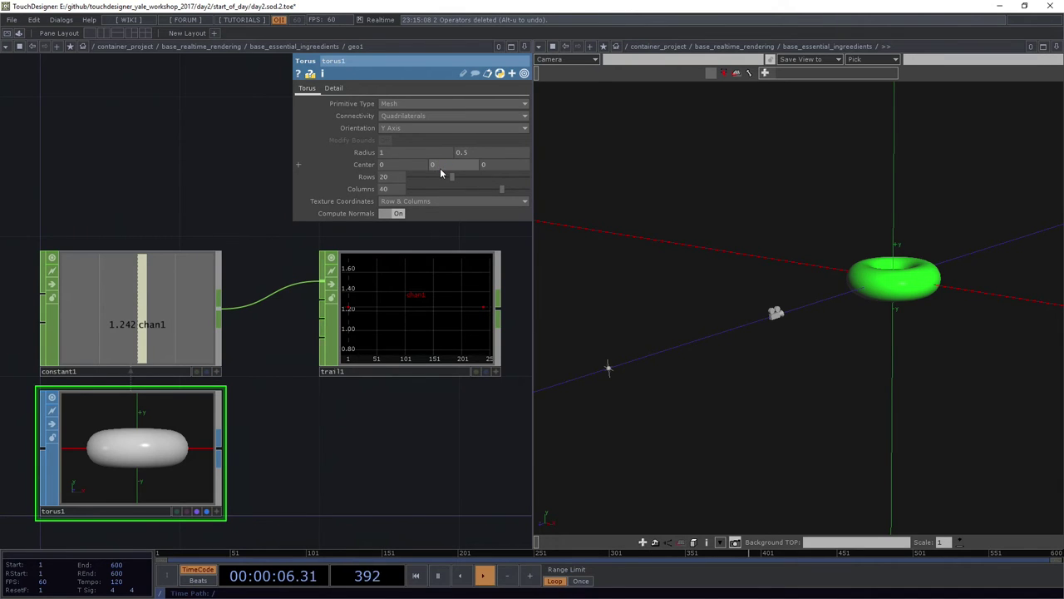
pyautogui.moveTo(404, 166)
pyautogui.mouseDown(button='middle')
pyautogui.moveTo(424, 149)
pyautogui.moveTo(405, 148)
pyautogui.mouseUp(button='middle')
pyautogui.scroll(3, 404, 177)
pyautogui.scroll(-4, 245, 480)
pyautogui.scroll(2, 245, 481)
pyautogui.moveTo(250, 462); pyautogui.dragTo(235, 352)
pyautogui.middleClick(87, 387)
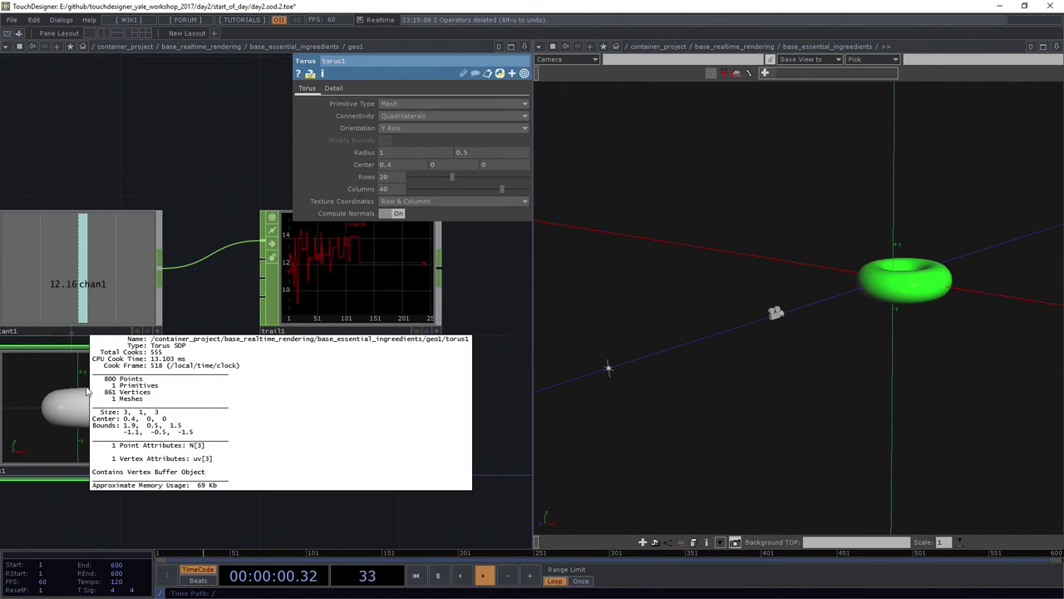
# Step: Turn off torus1's viewer and shift its center along X to 0.6 to compare the cook time trail
pyautogui.moveTo(317, 412); pyautogui.dragTo(432, 432)
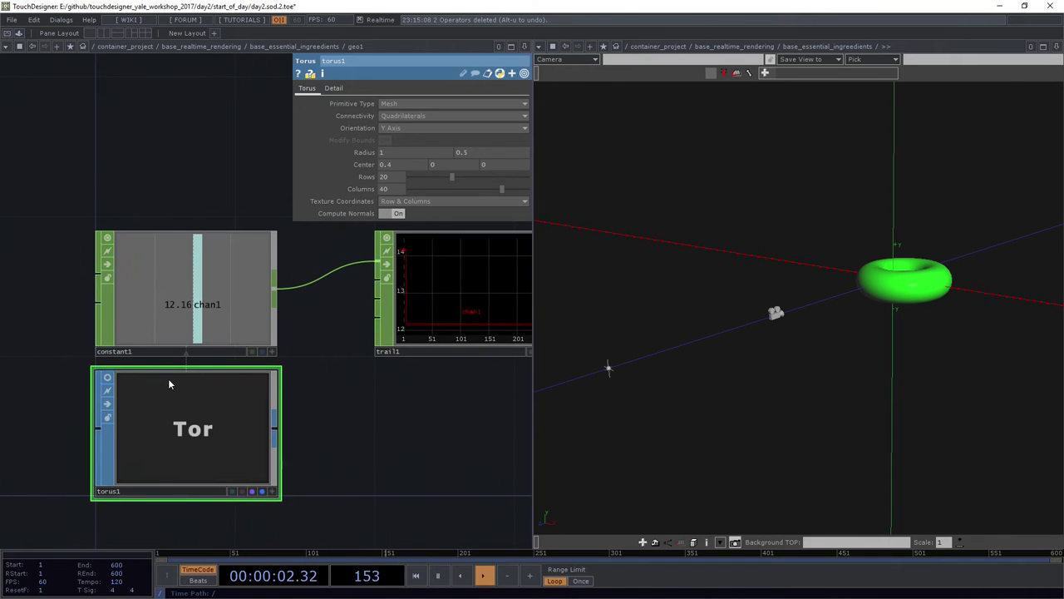
pyautogui.click(225, 310)
pyautogui.moveTo(261, 445); pyautogui.dragTo(188, 459)
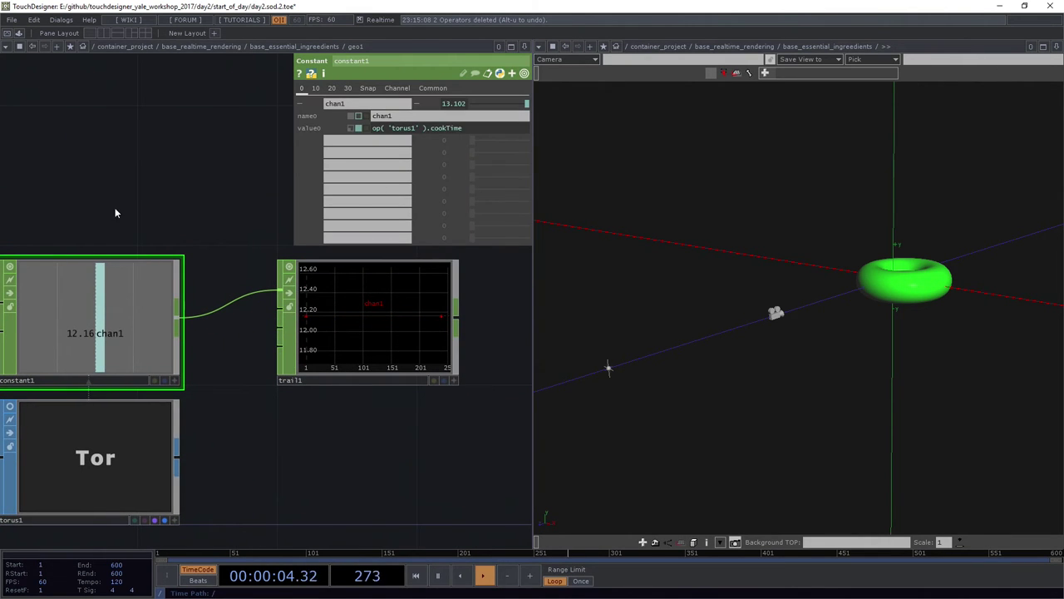
pyautogui.click(158, 451)
pyautogui.moveTo(396, 164); pyautogui.dragTo(402, 153)
pyautogui.moveTo(511, 153); pyautogui.dragTo(441, 154, button='middle')
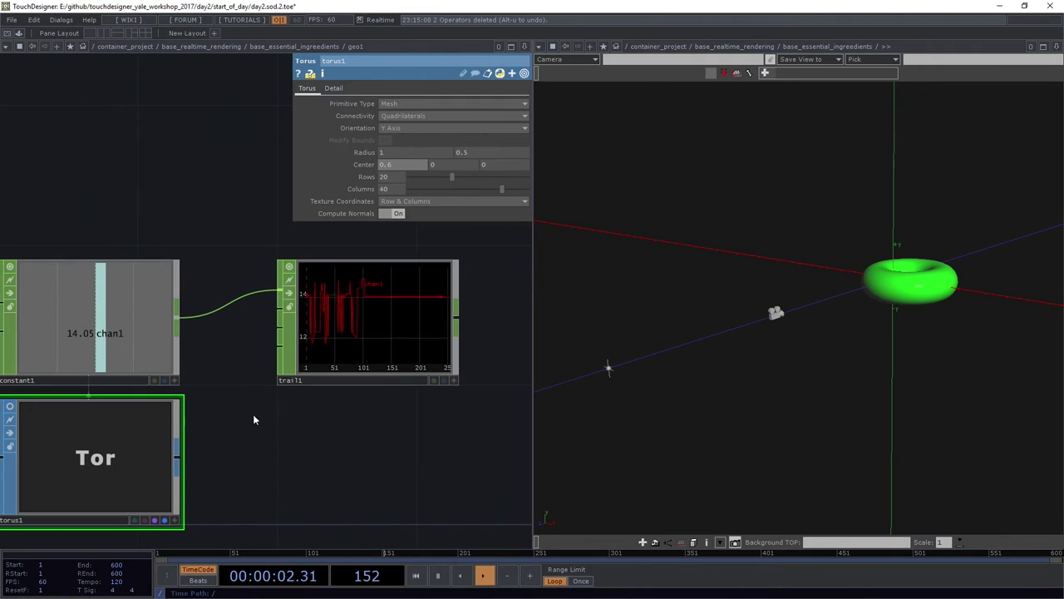
# Step: Cut constant1 and trail1 out of geo1's network and return torus1's center to the origin
pyautogui.scroll(-3, 208, 378)
pyautogui.scroll(3, 132, 276)
pyautogui.moveTo(168, 294); pyautogui.dragTo(476, 384)
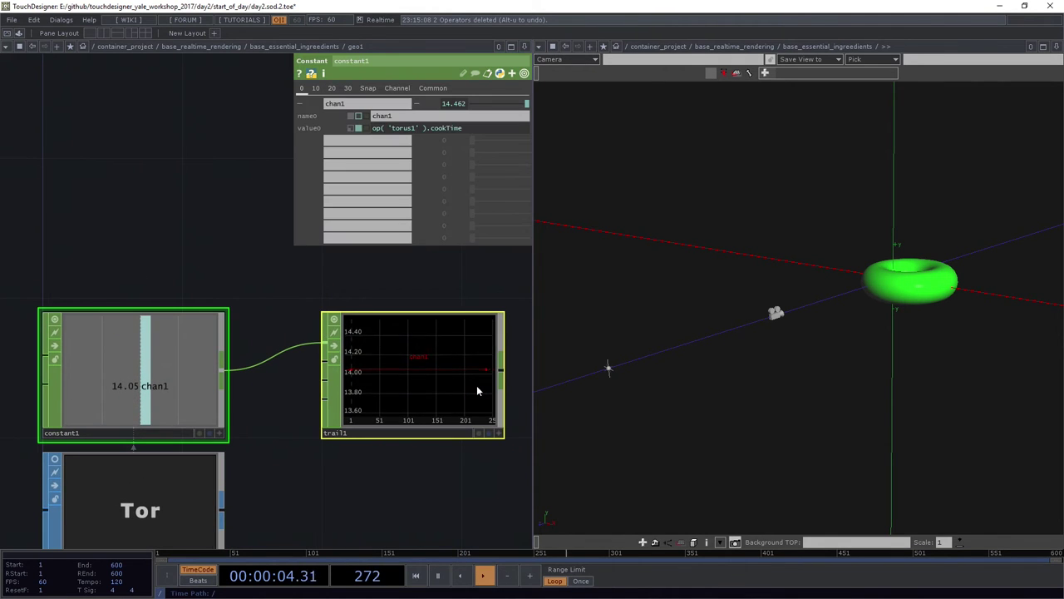
pyautogui.press('Delete')
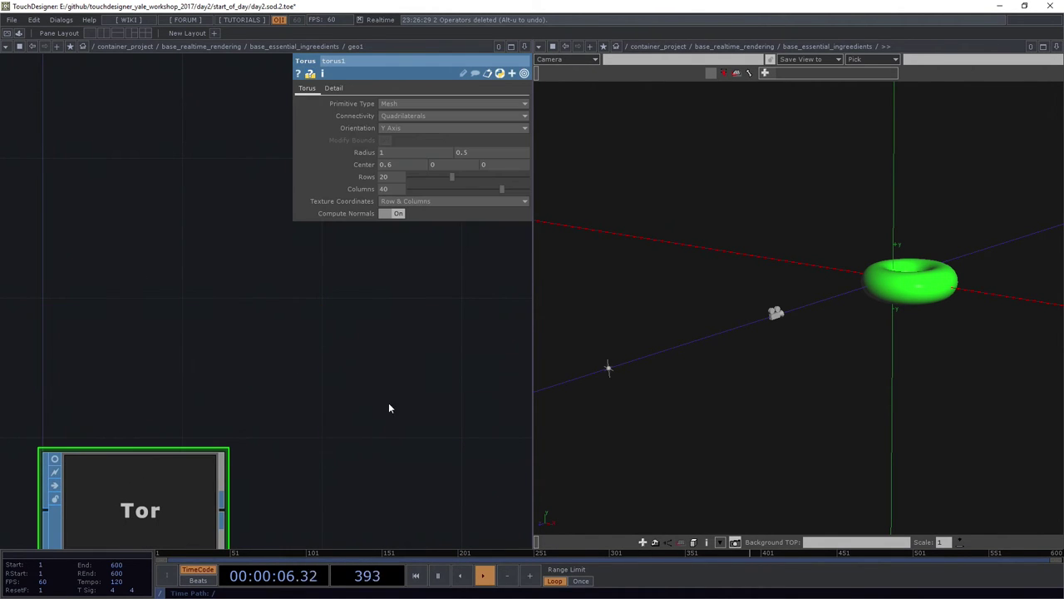
pyautogui.scroll(-5, 289, 279)
pyautogui.scroll(5, 243, 268)
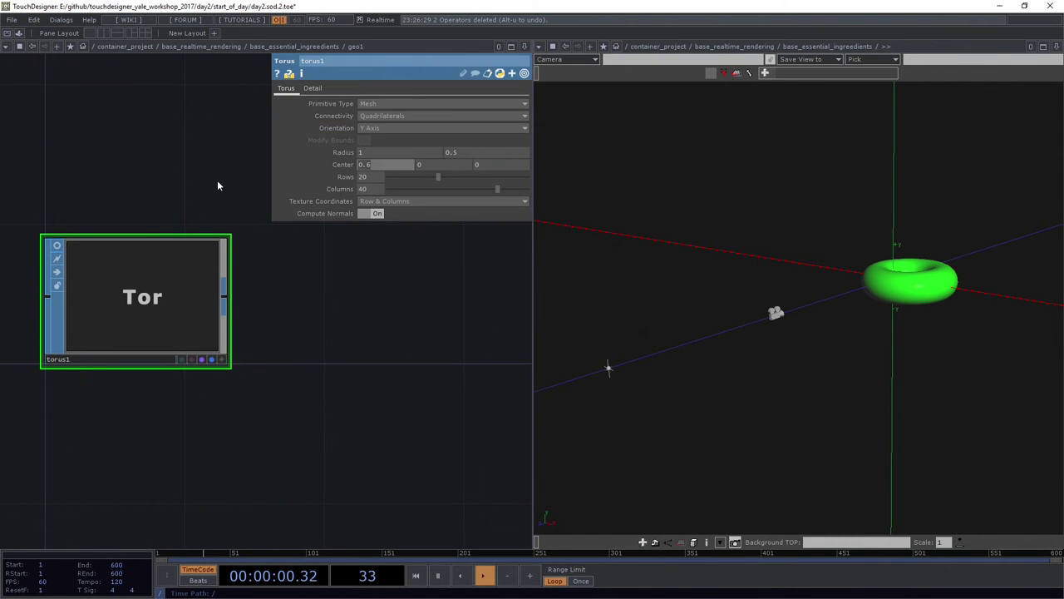
# Step: Paste constant1 and trail1 into the parent network above geo1
pyautogui.scroll(-3, 179, 185)
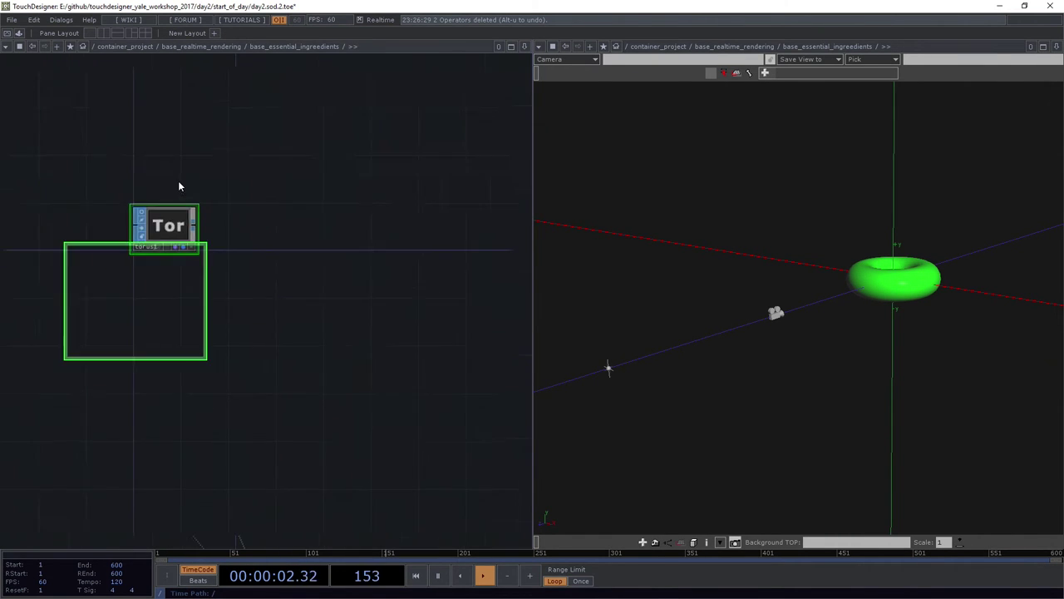
pyautogui.press('p')
pyautogui.hotkey('ctrl', 'v')
pyautogui.scroll(1, 147, 181)
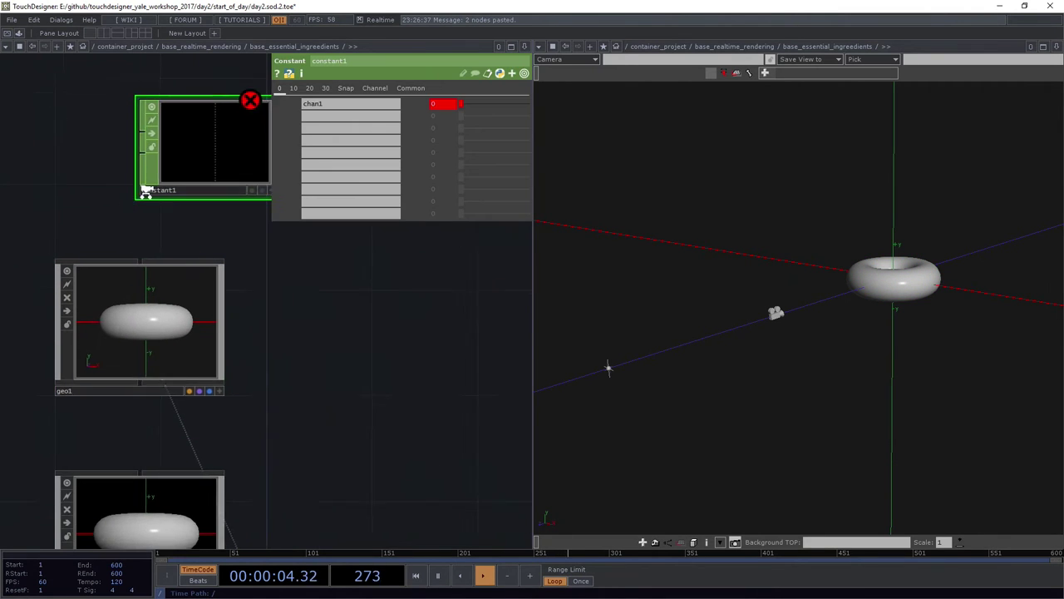
pyautogui.scroll(1, 145, 193)
pyautogui.moveTo(207, 165); pyautogui.dragTo(122, 155)
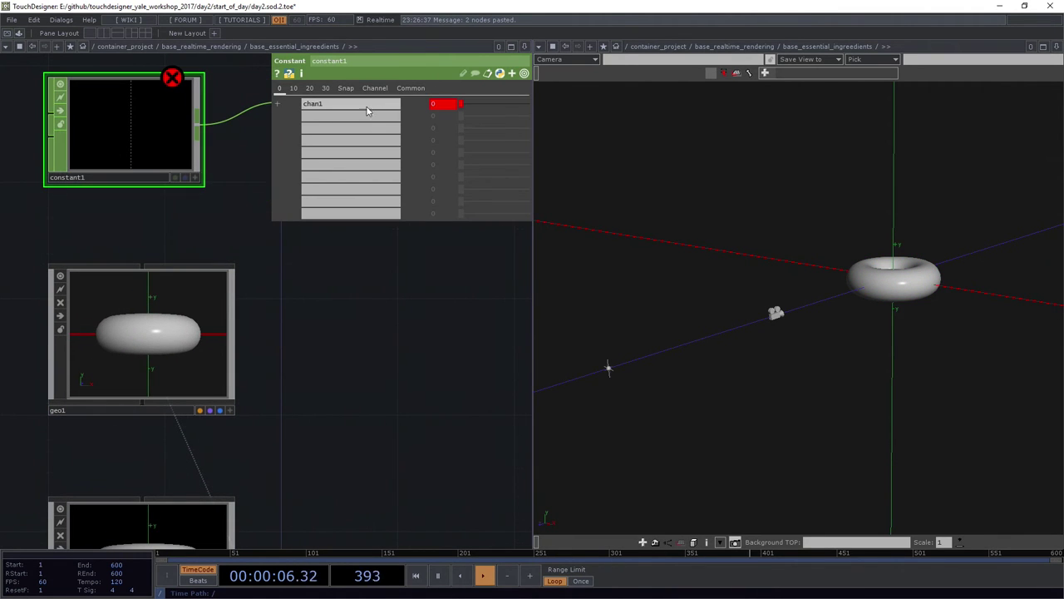
# Step: Change the chan1 expression of constant1 to op( 'geo1' ).cookTime
pyautogui.click(367, 108)
pyautogui.doubleClick(383, 129)
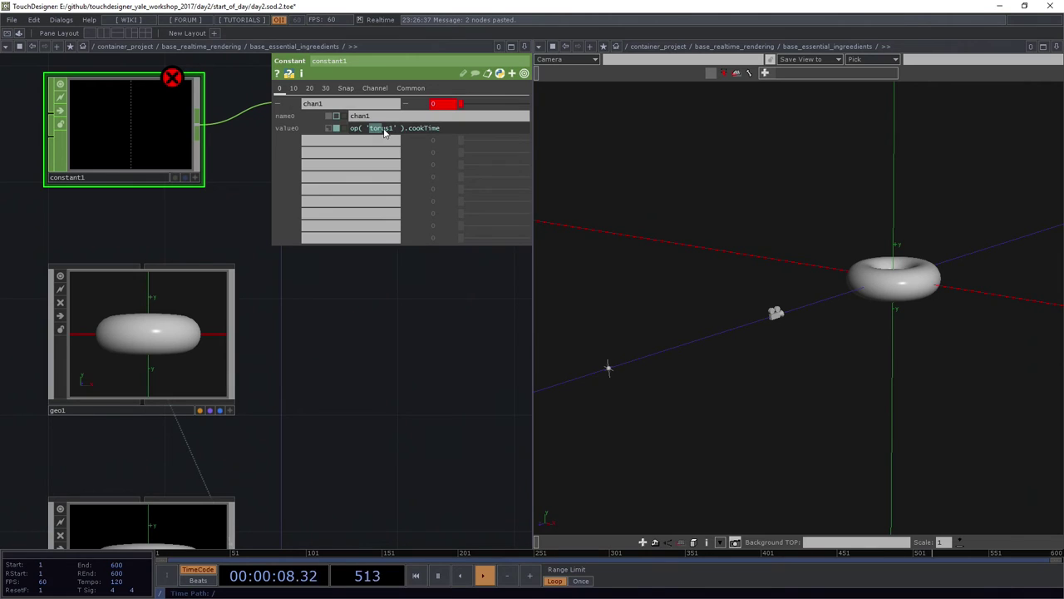
pyautogui.write('geo2')
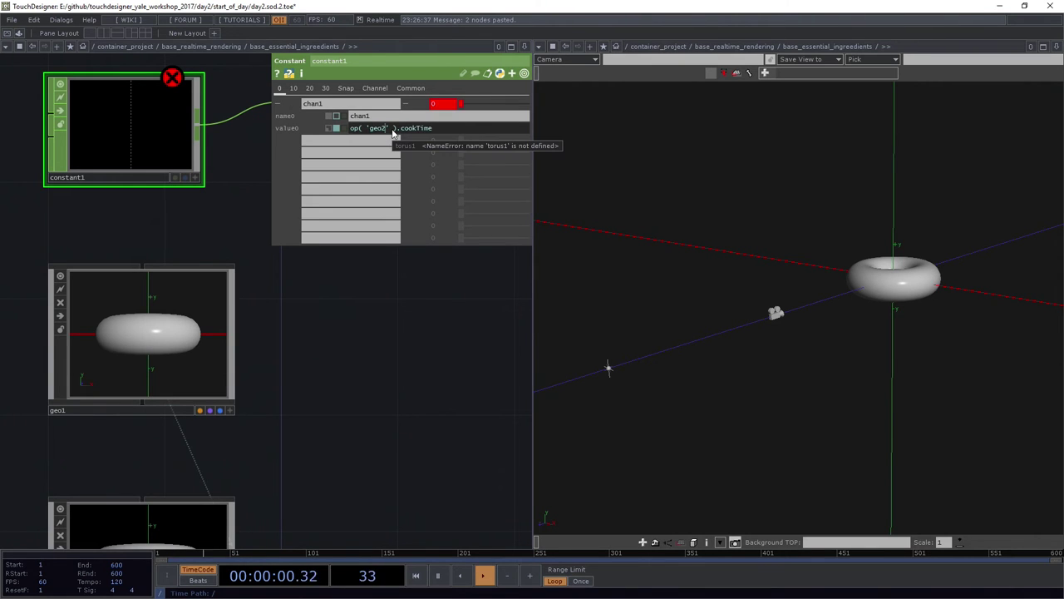
pyautogui.press('BackSpace')
pyautogui.write('1')
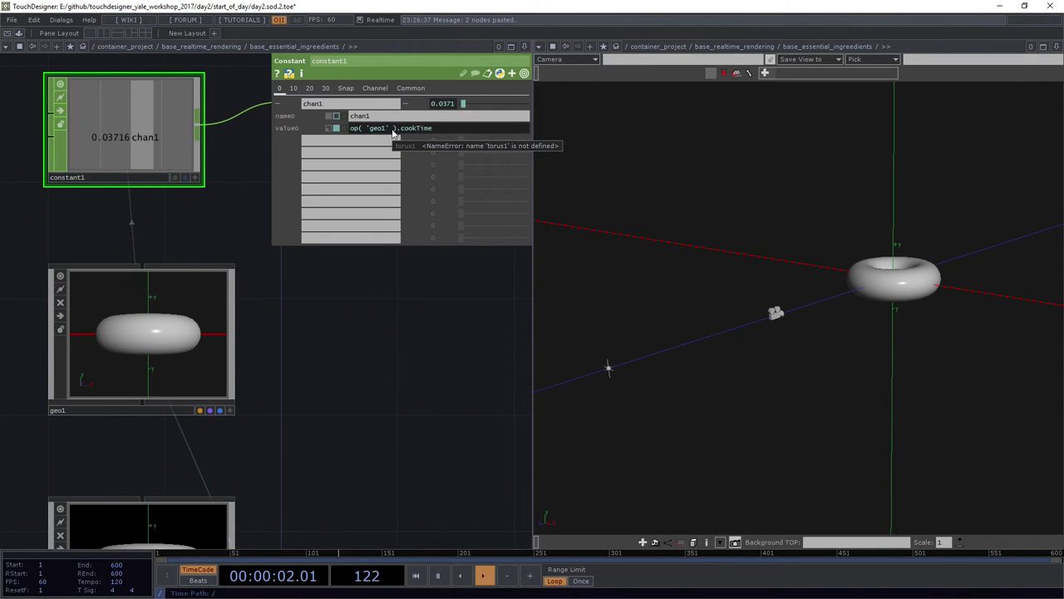
# Step: Try shifting geo1 along Y to a translate value of -1 while watching its cook time, and reset Y to 0
pyautogui.click(219, 301)
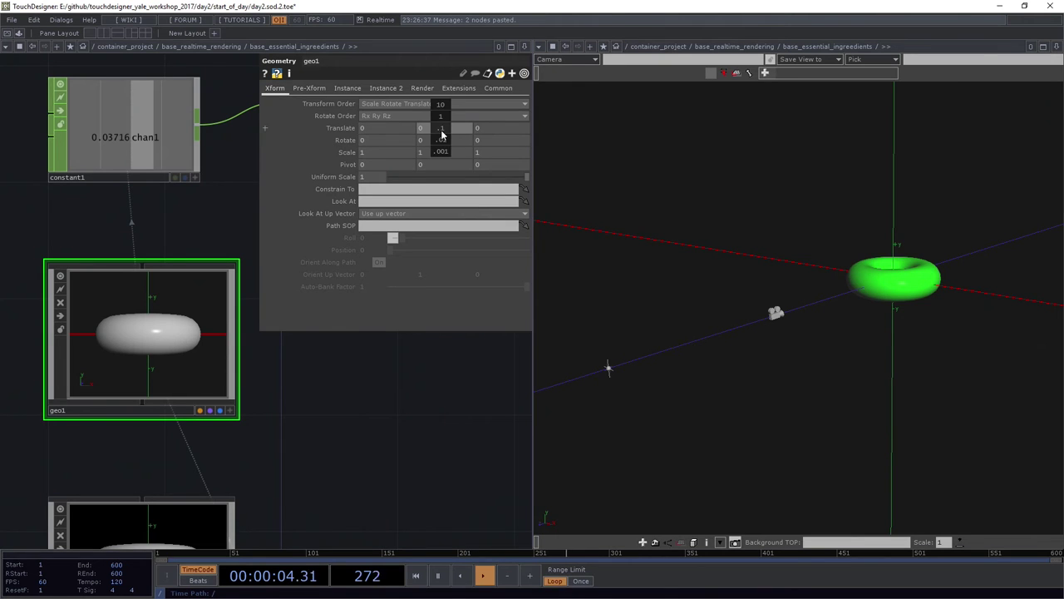
pyautogui.moveTo(442, 134); pyautogui.dragTo(429, 110, button='middle')
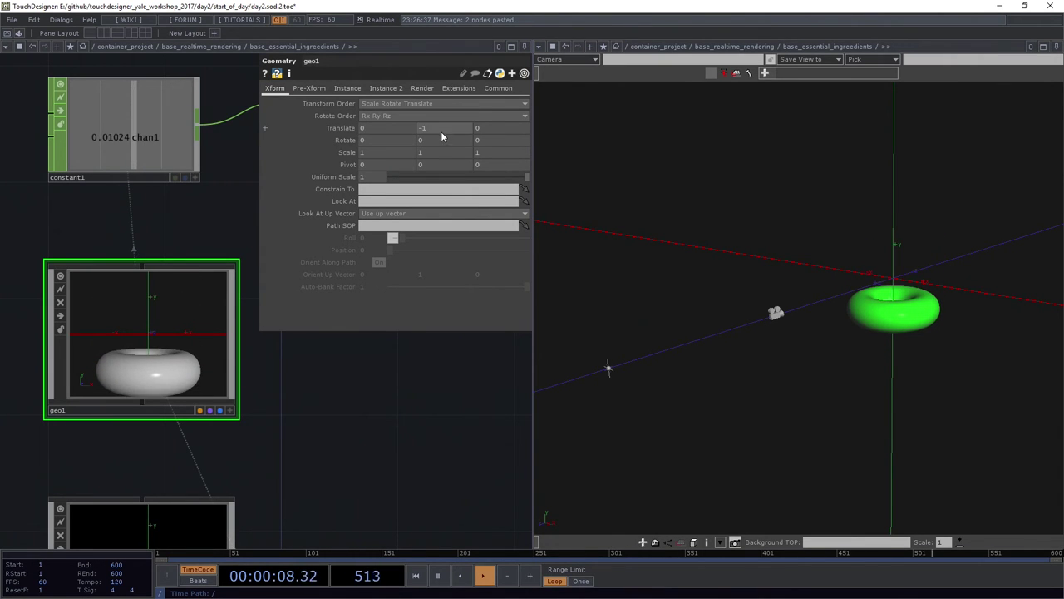
pyautogui.moveTo(449, 130); pyautogui.dragTo(301, 140)
pyautogui.write('0')
pyautogui.press('Return')
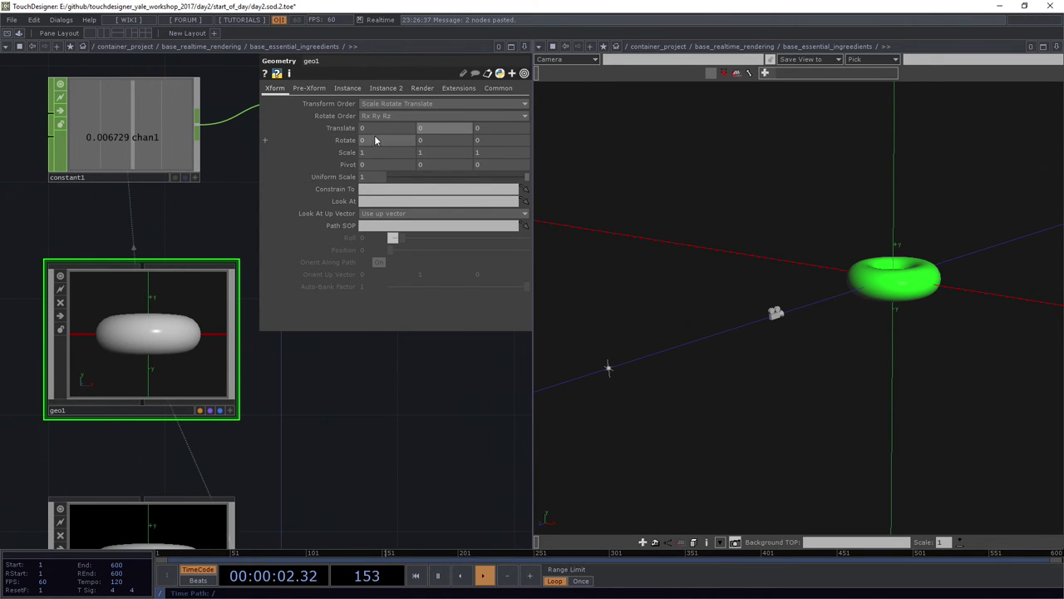
# Step: Try moving geo1 to an X translate of 2.8, and delete constant1 and trail1
pyautogui.moveTo(379, 131)
pyautogui.mouseDown(button='middle')
pyautogui.moveTo(439, 139)
pyautogui.moveTo(378, 110)
pyautogui.mouseUp(button='middle')
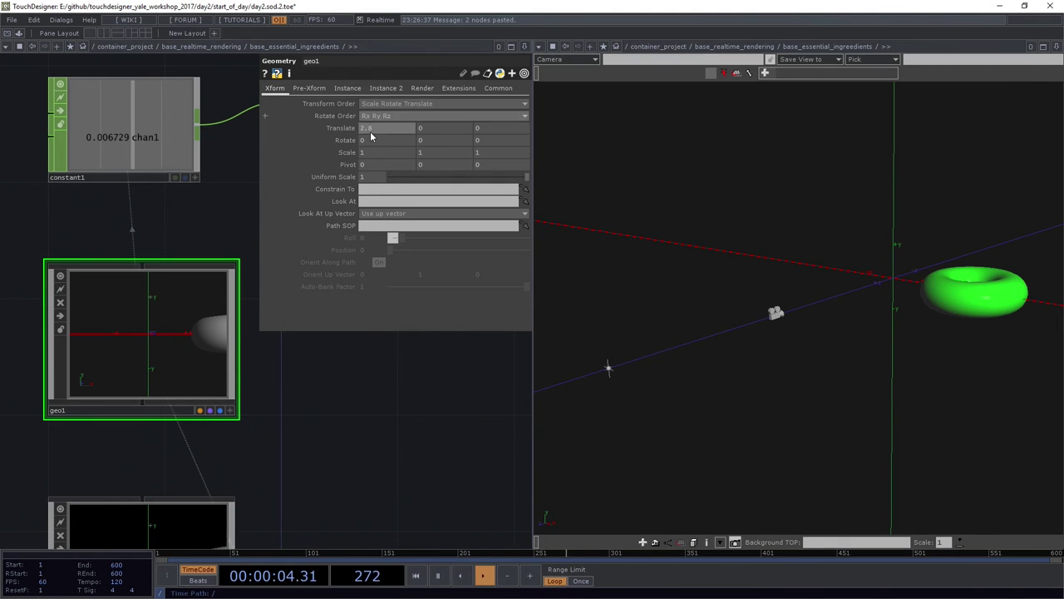
pyautogui.scroll(-3, 167, 237)
pyautogui.moveTo(142, 161); pyautogui.dragTo(247, 277, button='right')
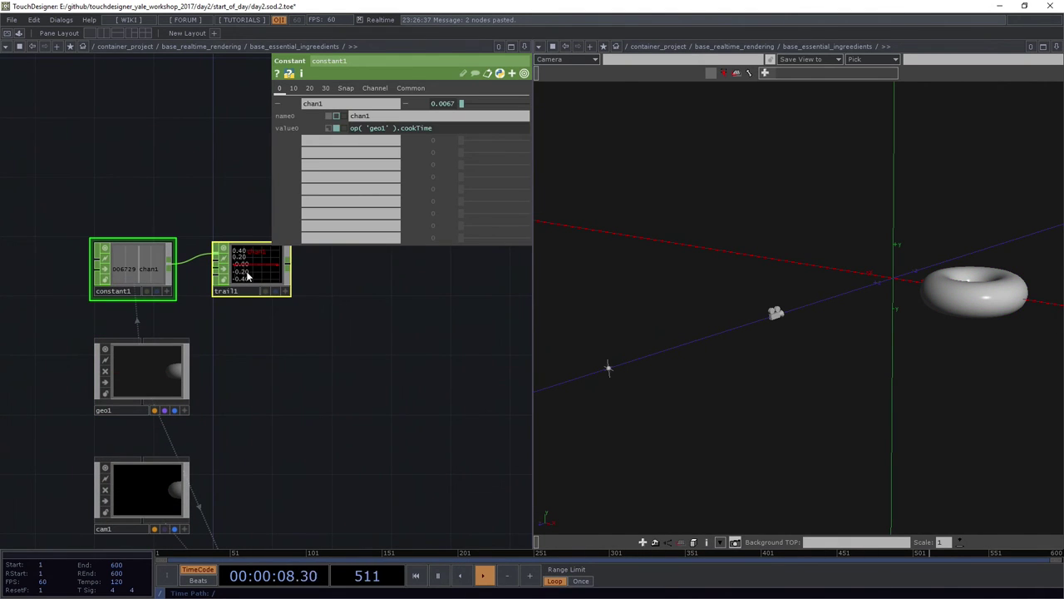
pyautogui.press('Delete')
# Step: Reset the X translate of geo1 to 0
pyautogui.scroll(4, 161, 385)
pyautogui.click(194, 392)
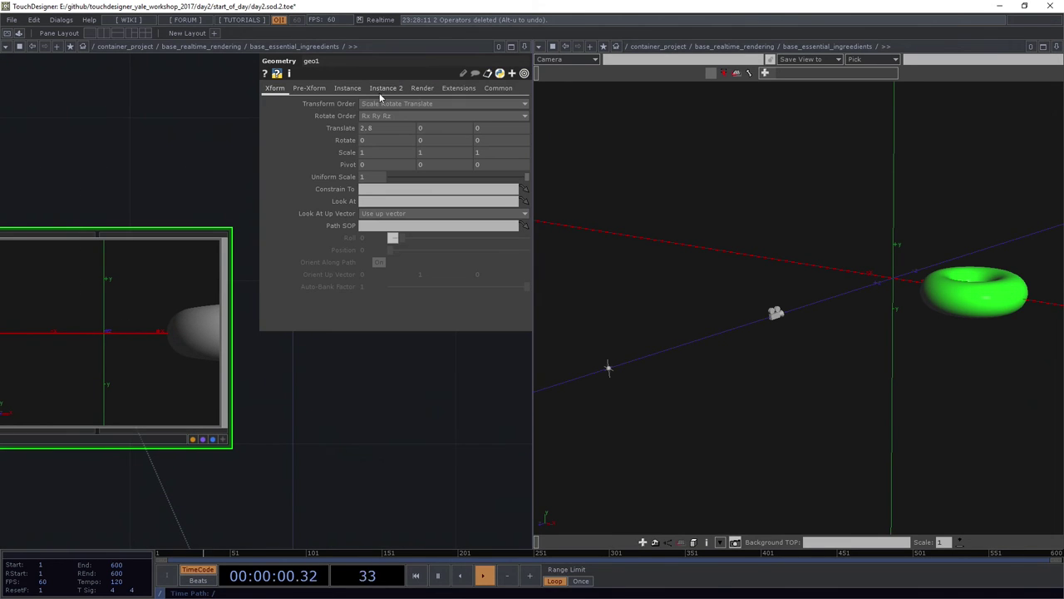
pyautogui.moveTo(383, 130); pyautogui.dragTo(292, 144)
pyautogui.write('0')
pyautogui.press('Return')
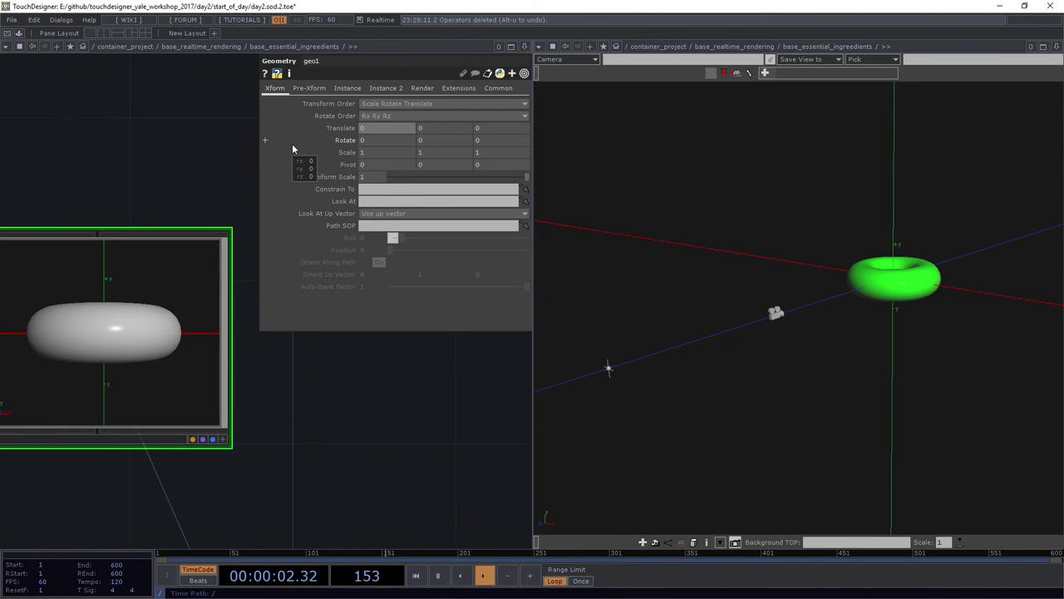
# Step: Hide the parameters and display render1's output as the network background
pyautogui.scroll(-5, 294, 354)
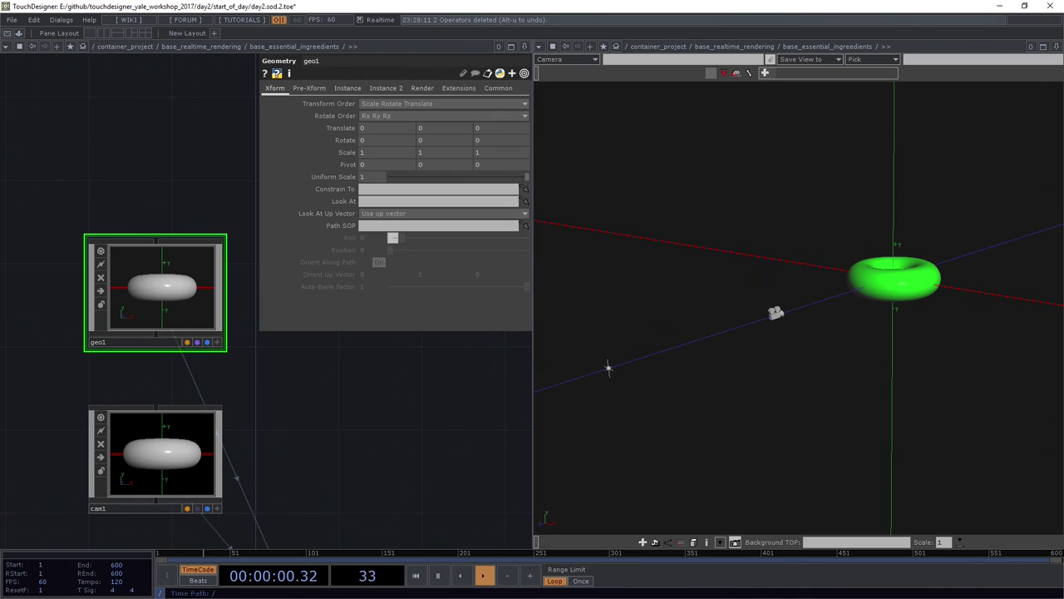
pyautogui.moveTo(322, 536); pyautogui.dragTo(233, 369)
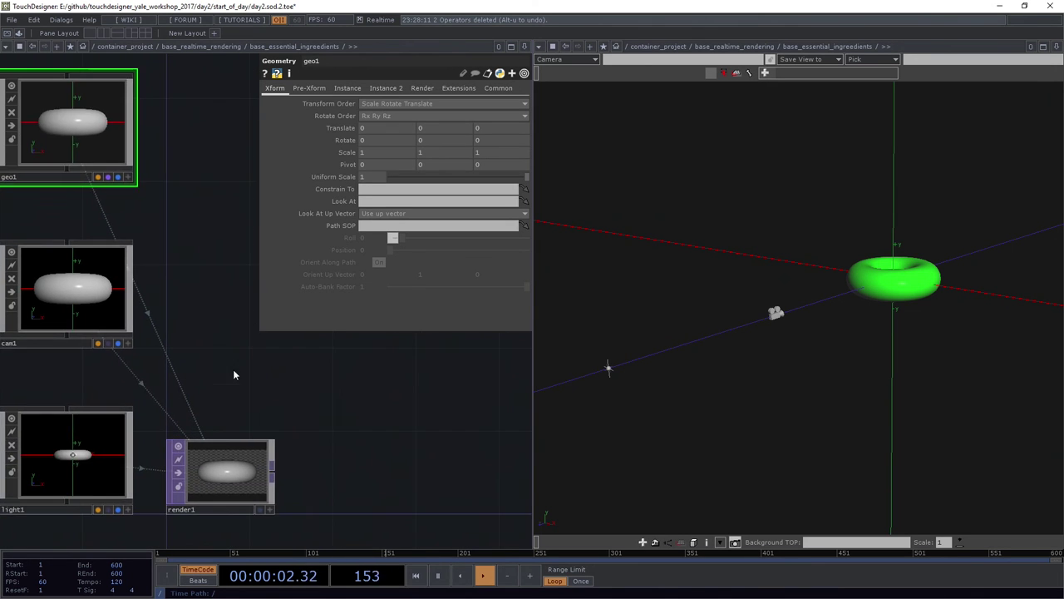
pyautogui.scroll(3, 228, 445)
pyautogui.moveTo(280, 500); pyautogui.dragTo(219, 355)
pyautogui.moveTo(314, 367); pyautogui.dragTo(350, 387)
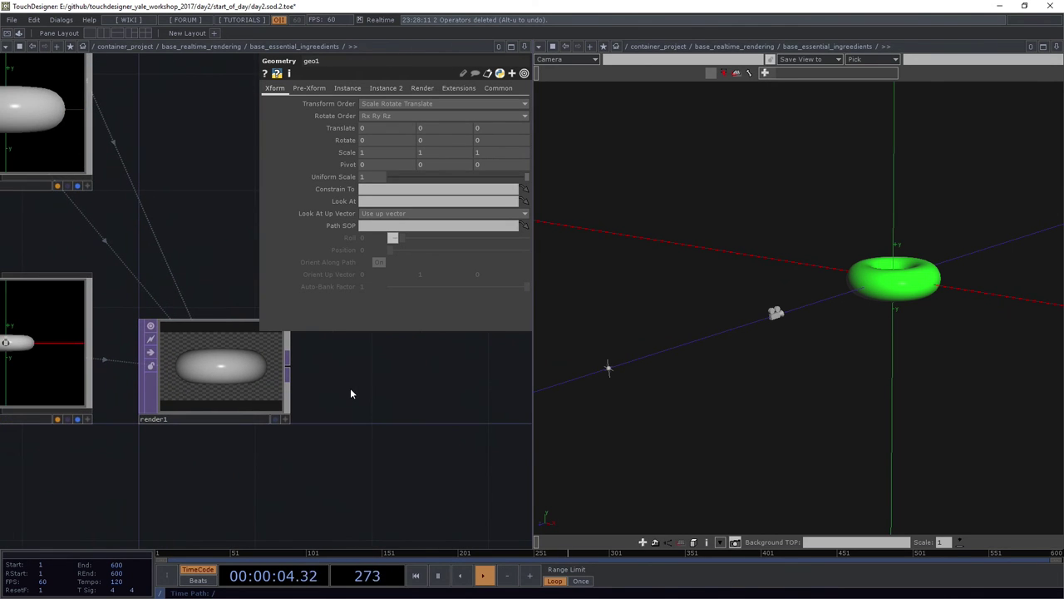
pyautogui.press('p')
pyautogui.moveTo(282, 435); pyautogui.dragTo(389, 440)
pyautogui.click(384, 425)
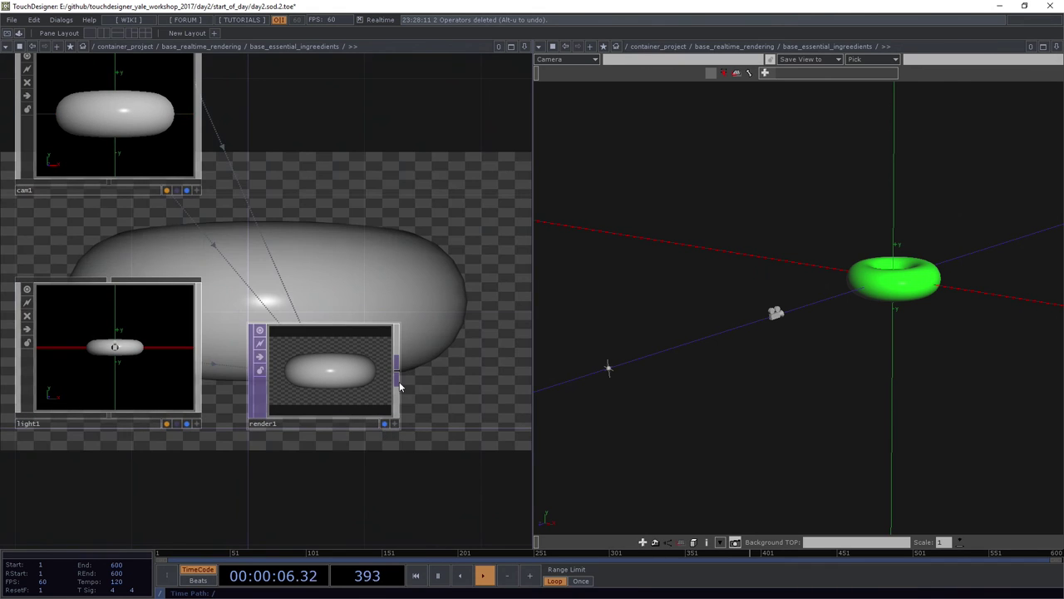
# Step: Select cam1 and show its parameters over the network
pyautogui.moveTo(335, 322); pyautogui.dragTo(340, 393)
pyautogui.moveTo(247, 264); pyautogui.dragTo(266, 377)
pyautogui.scroll(-2, 190, 278)
pyautogui.moveTo(315, 291); pyautogui.dragTo(315, 310)
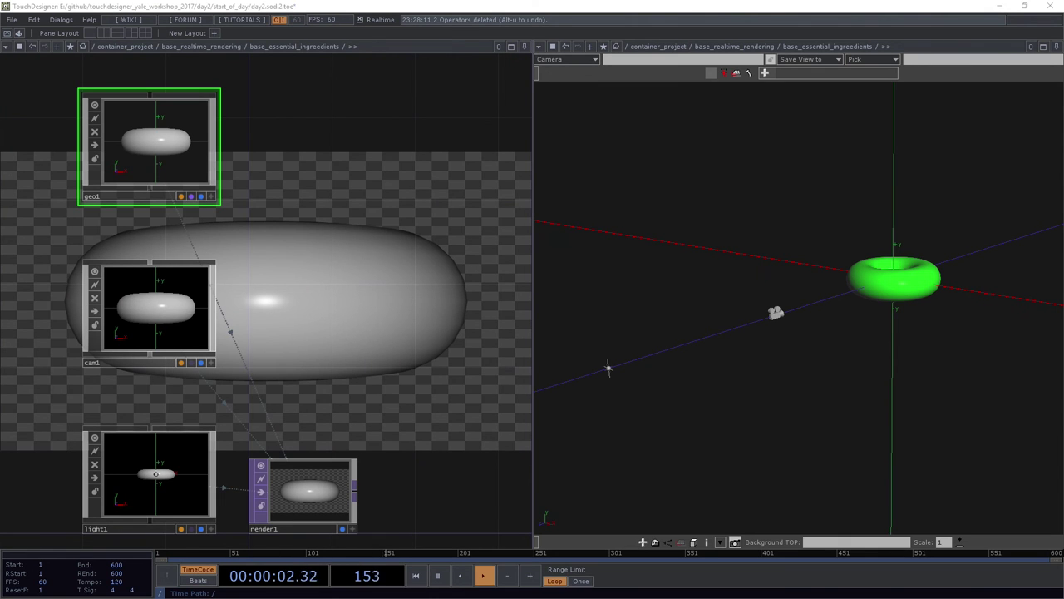
pyautogui.scroll(-2, 319, 276)
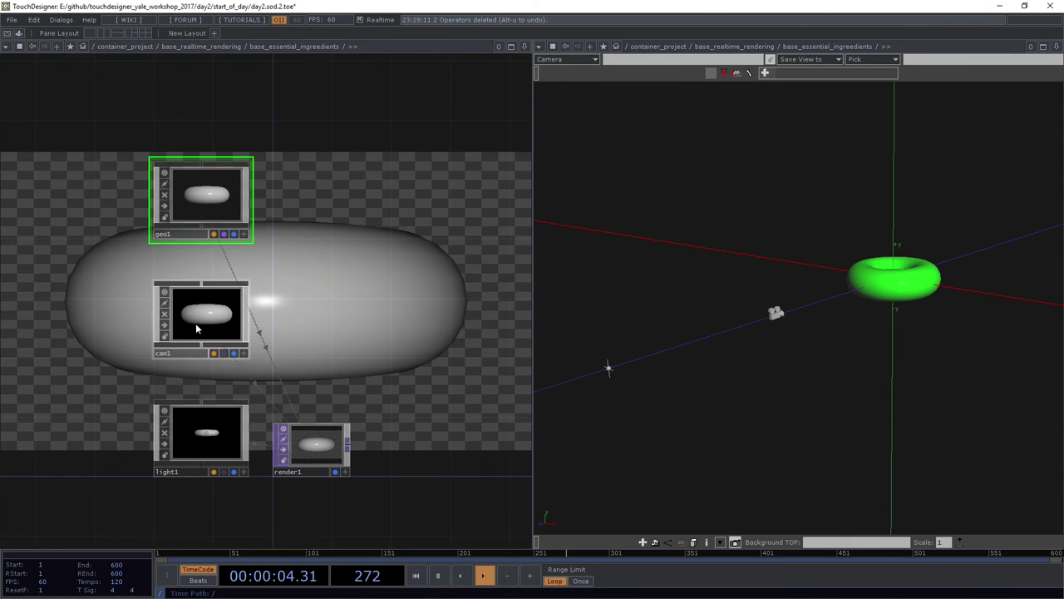
pyautogui.click(195, 323)
pyautogui.press('p')
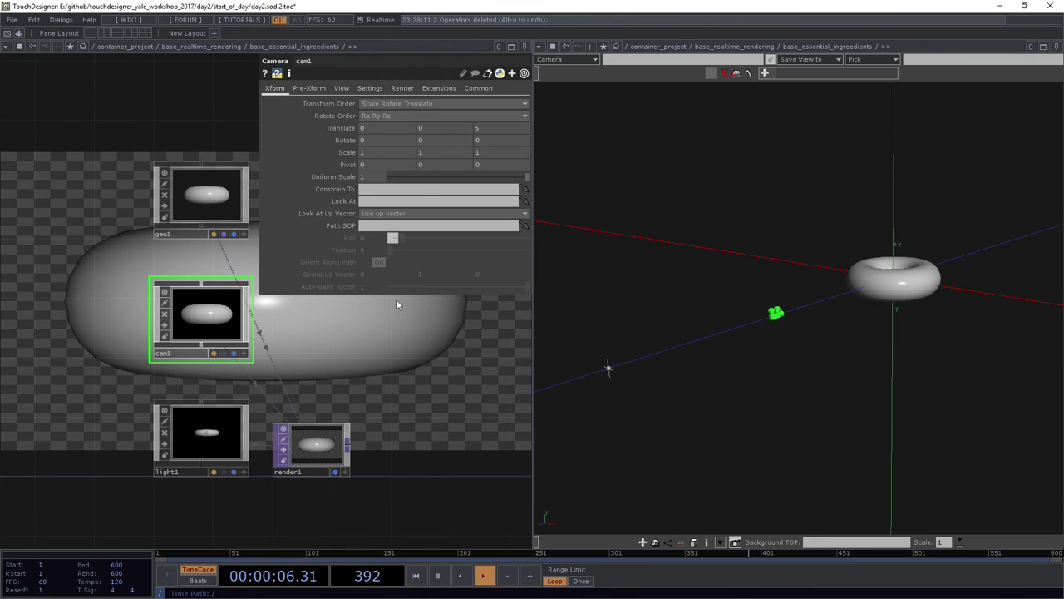
# Step: Adjust cam1 to a Y translate of 0.9 and rotations of -8.7 in X, -0.5 in Y and 15.6 in Z
pyautogui.moveTo(353, 342); pyautogui.dragTo(316, 379)
pyautogui.scroll(-2, 314, 384)
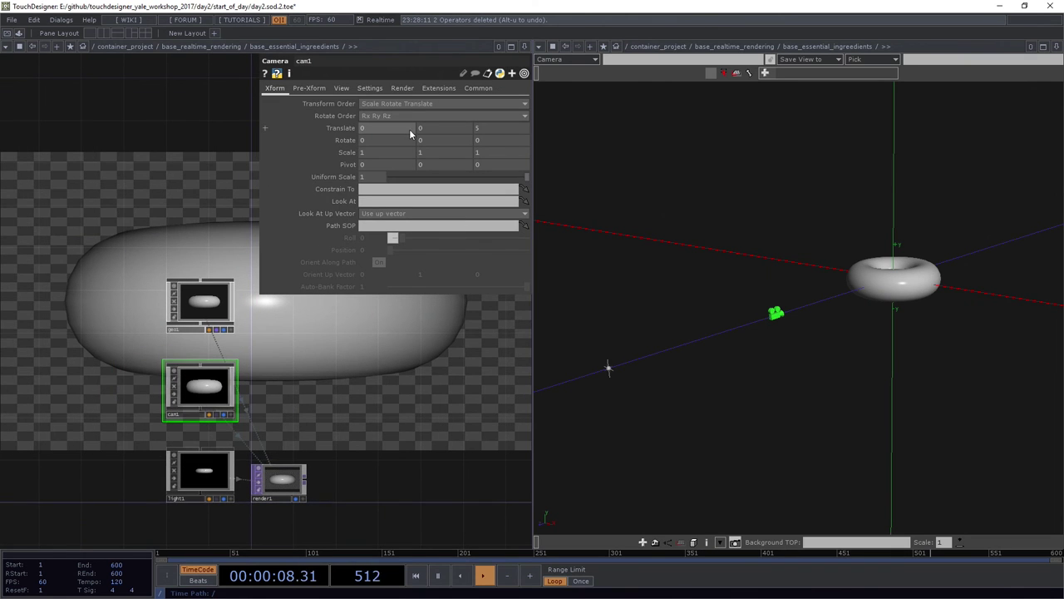
pyautogui.moveTo(402, 127); pyautogui.dragTo(442, 129, button='middle')
pyautogui.moveTo(429, 108); pyautogui.dragTo(429, 121, button='middle')
pyautogui.middleClick(435, 132)
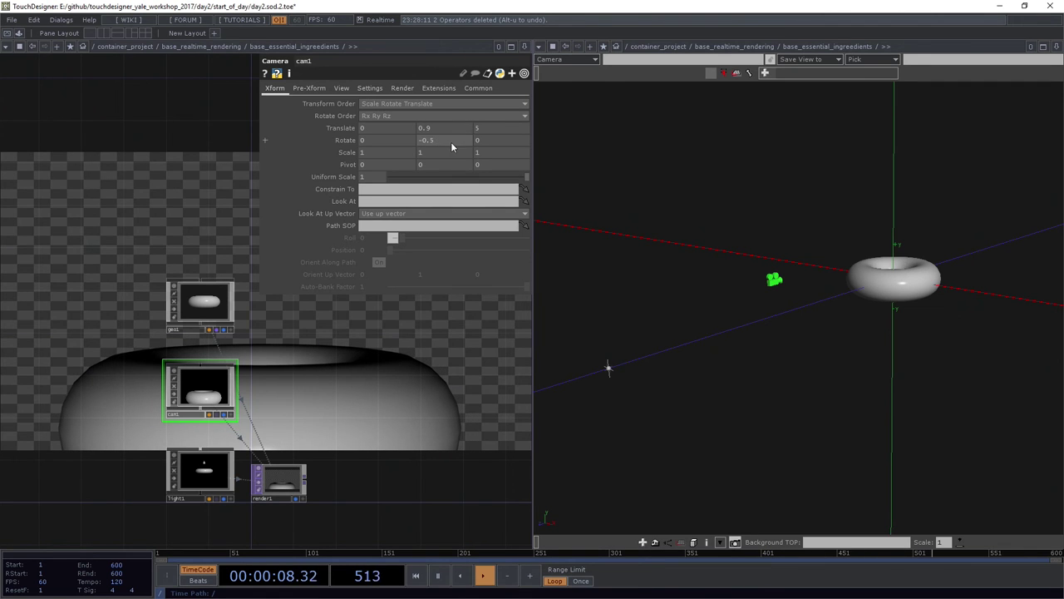
pyautogui.moveTo(369, 141); pyautogui.dragTo(368, 125, button='middle')
pyautogui.moveTo(516, 143); pyautogui.dragTo(516, 123, button='middle')
# Step: Orbit the scene viewer to a raised close-up of the torus and save that view to cam1
pyautogui.moveTo(867, 304); pyautogui.dragTo(801, 245, button='middle')
pyautogui.moveTo(800, 244); pyautogui.dragTo(1037, 383)
pyautogui.moveTo(737, 294); pyautogui.dragTo(721, 341)
pyautogui.moveTo(869, 328)
pyautogui.mouseDown()
pyautogui.moveTo(903, 325)
pyautogui.moveTo(873, 319)
pyautogui.mouseUp()
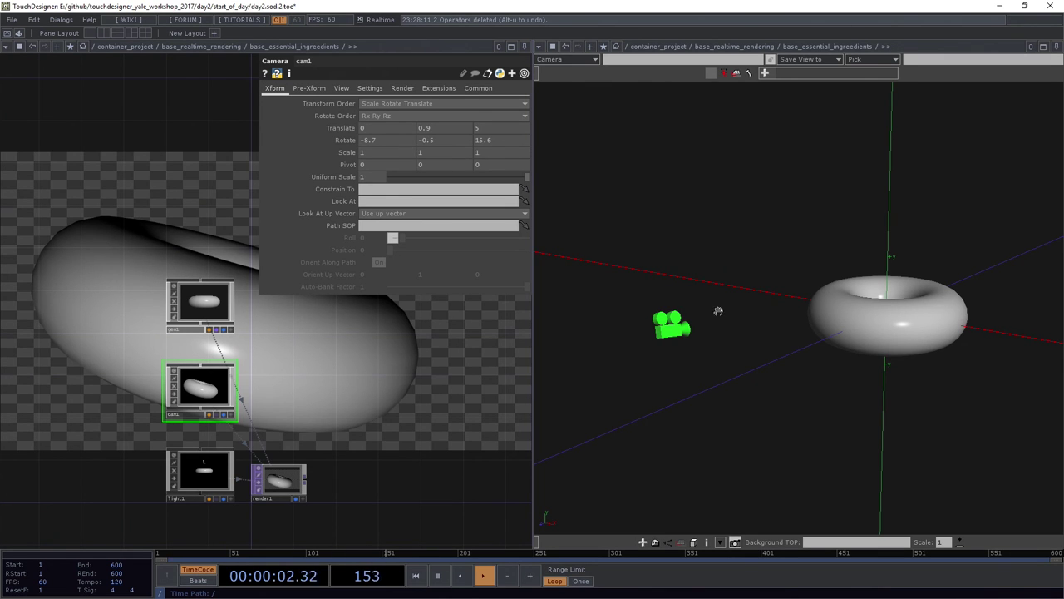
pyautogui.moveTo(718, 311); pyautogui.dragTo(896, 286)
pyautogui.moveTo(833, 259); pyautogui.dragTo(860, 271)
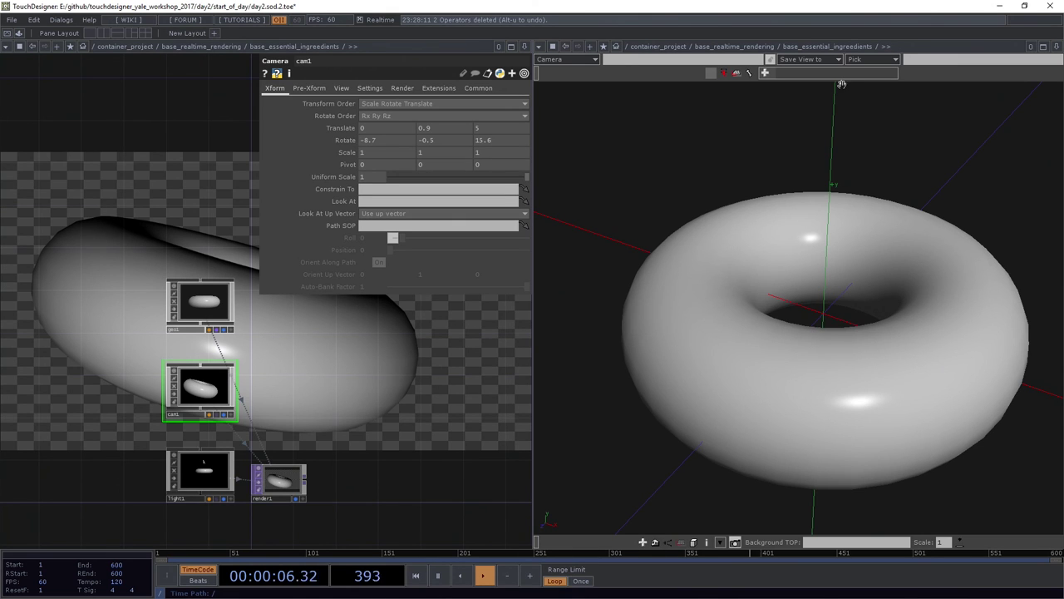
pyautogui.click(830, 61)
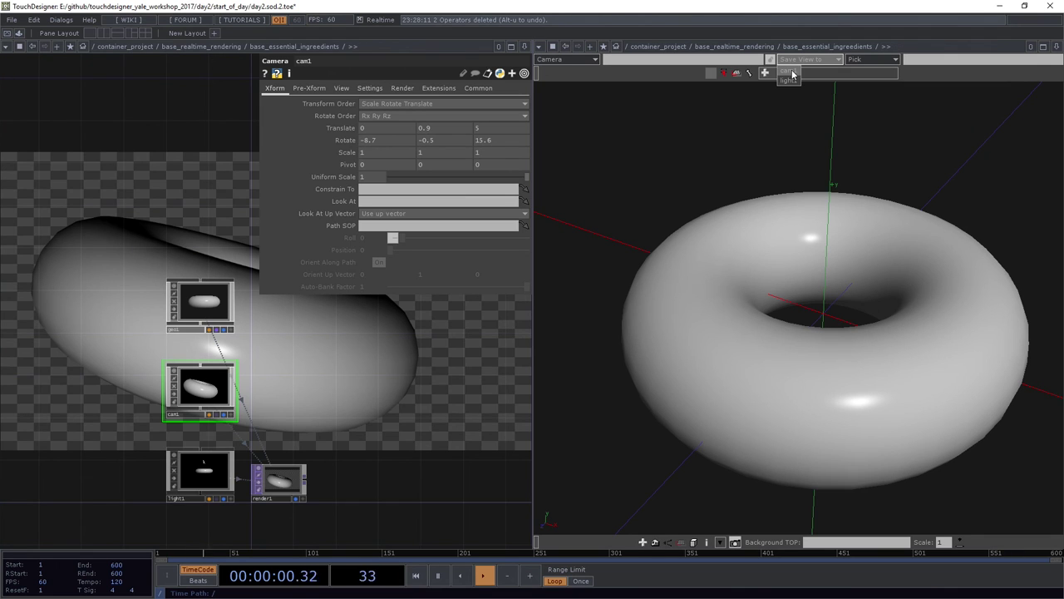
pyautogui.click(793, 73)
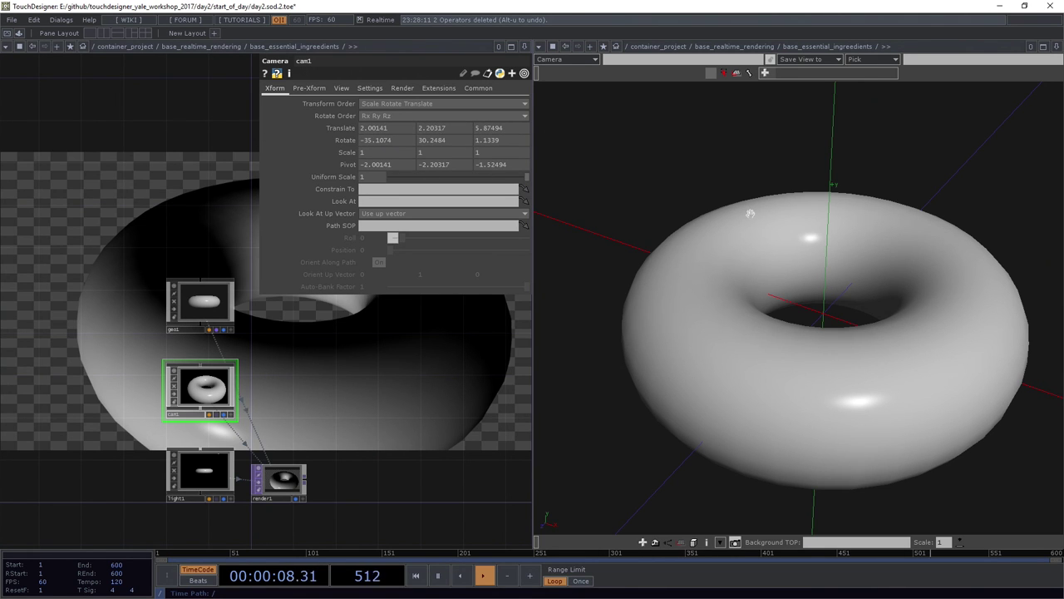
# Step: Inspect cam1's placement around the torus in the scene viewer, and close that viewer pane so the network fills the window
pyautogui.moveTo(795, 392); pyautogui.dragTo(637, 476)
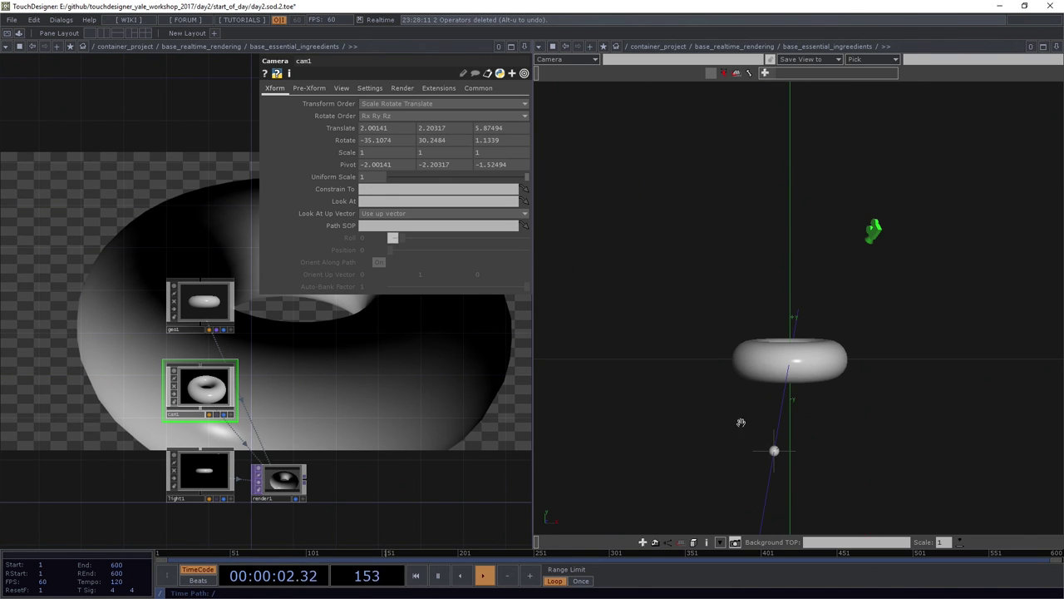
pyautogui.moveTo(741, 423); pyautogui.dragTo(739, 223)
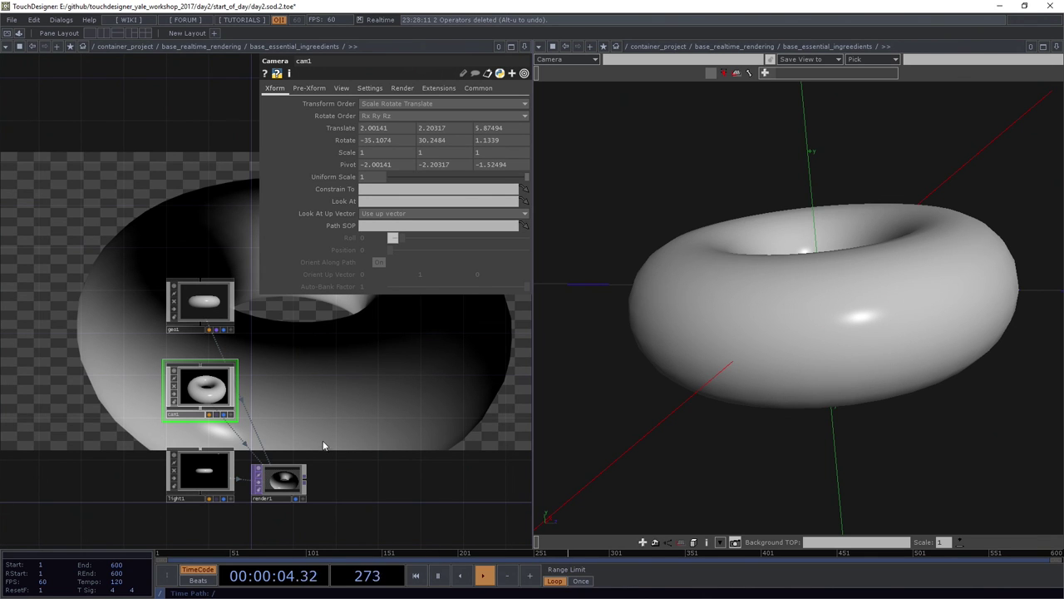
pyautogui.scroll(2, 323, 446)
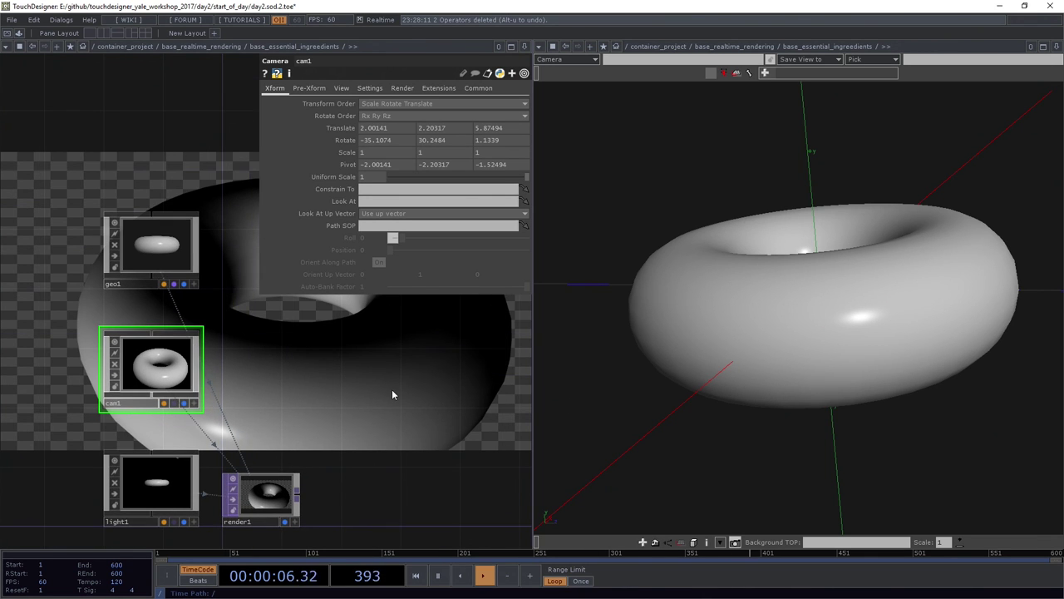
pyautogui.moveTo(349, 430); pyautogui.dragTo(349, 394)
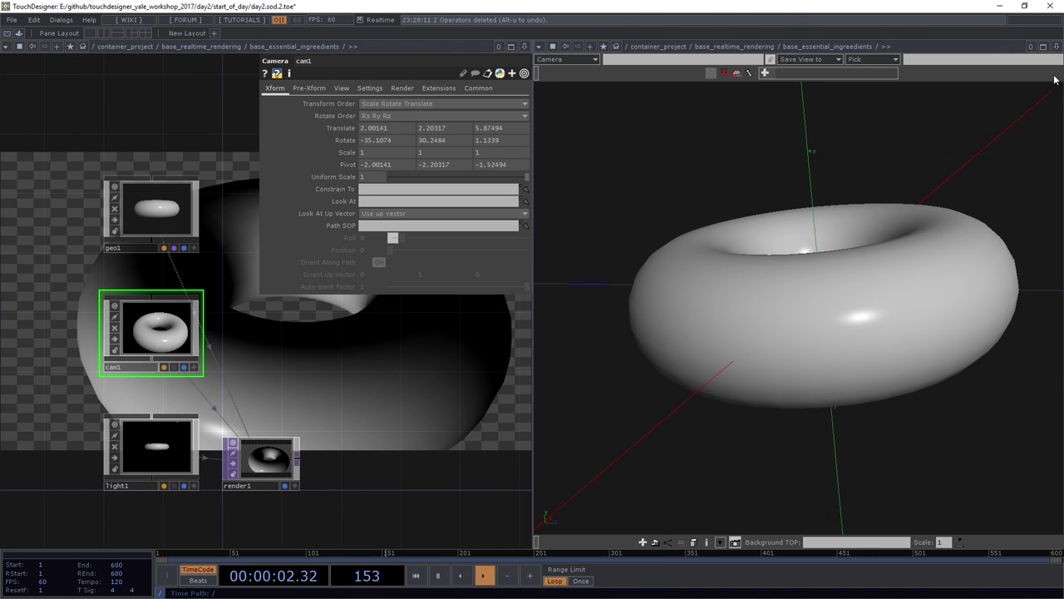
pyautogui.click(1057, 48)
pyautogui.click(980, 126)
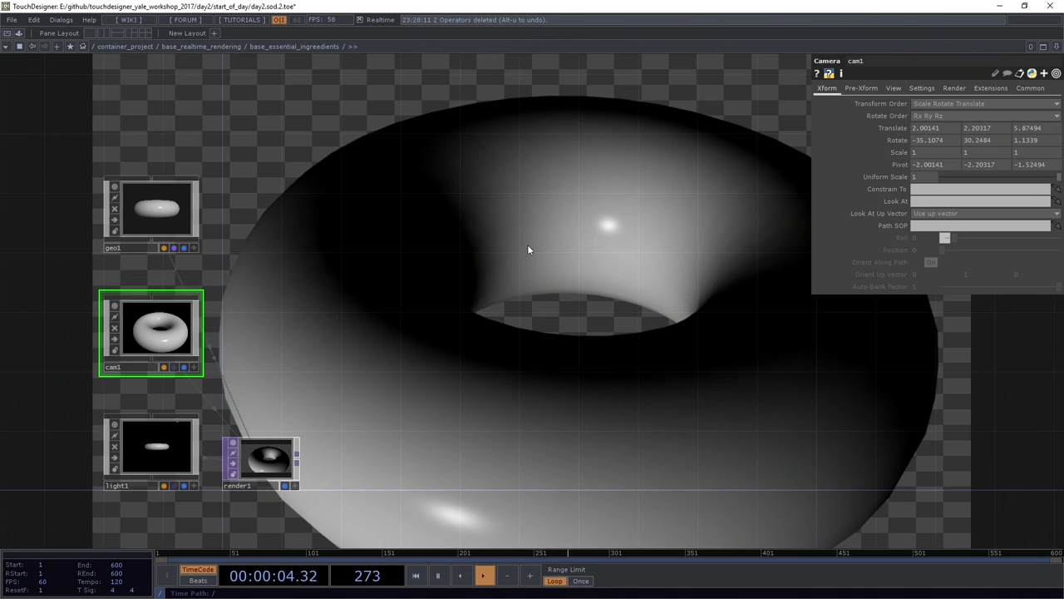
# Step: Stop displaying render1's output as the network background
pyautogui.moveTo(528, 248); pyautogui.dragTo(581, 213)
pyautogui.scroll(-3, 578, 270)
pyautogui.scroll(-1, 578, 272)
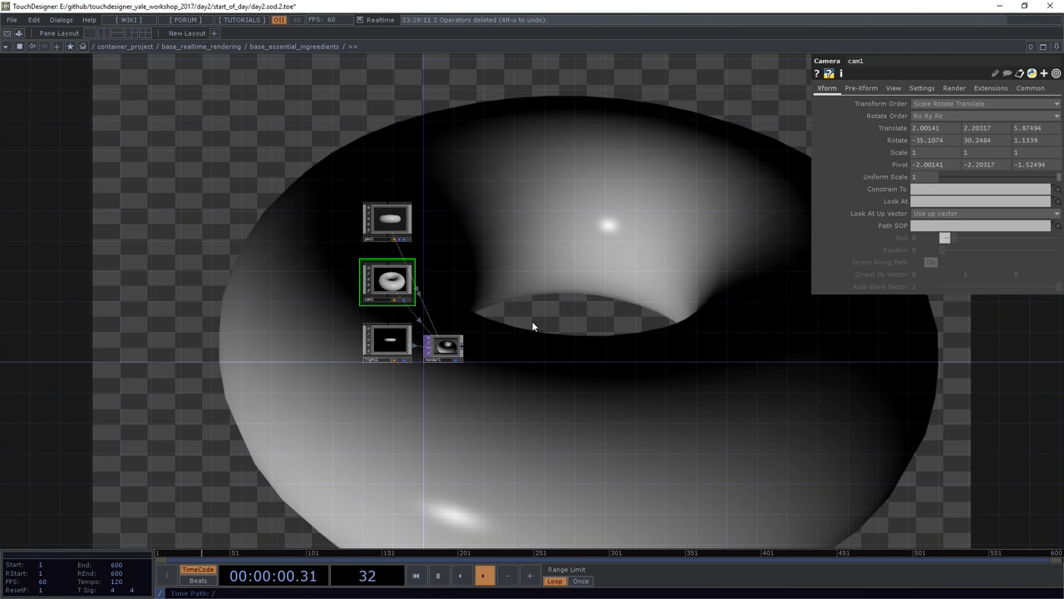
pyautogui.scroll(5, 532, 321)
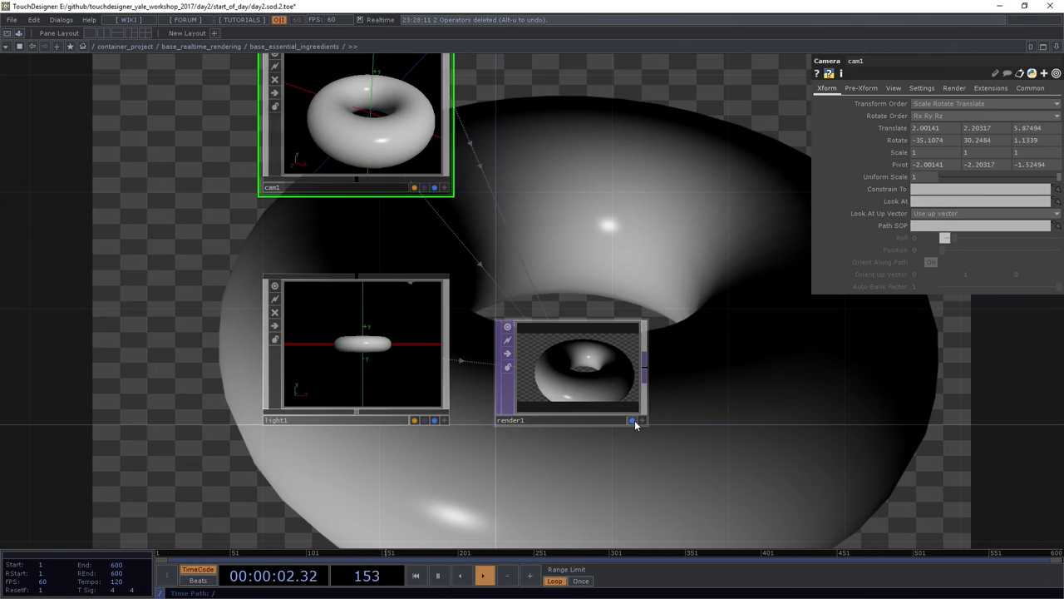
pyautogui.click(634, 421)
pyautogui.scroll(-5, 643, 207)
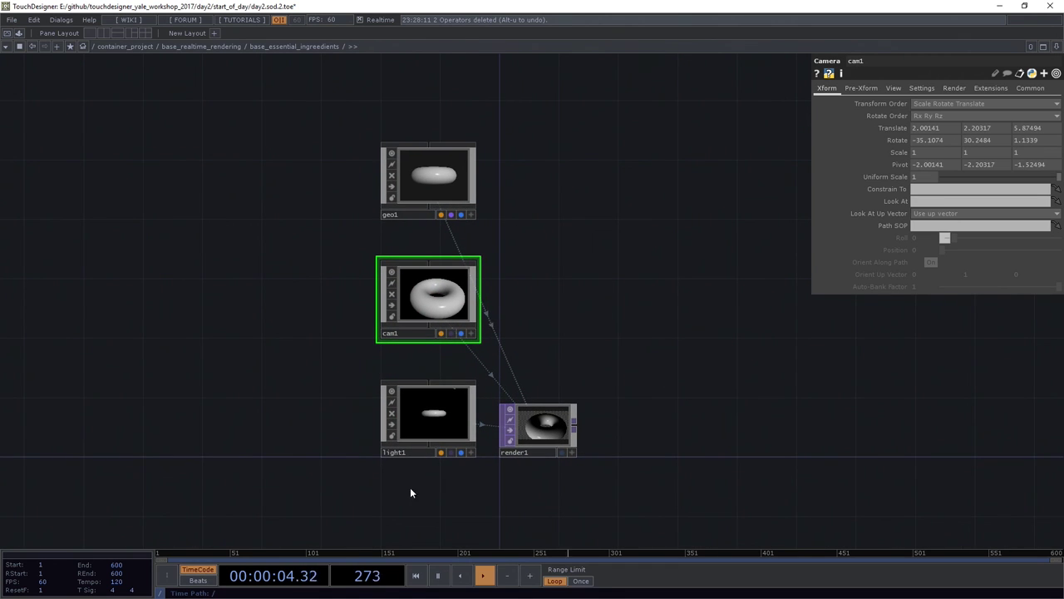
# Step: Reset all parameters of cam1 and set its Z translate to 5
pyautogui.scroll(3, 528, 376)
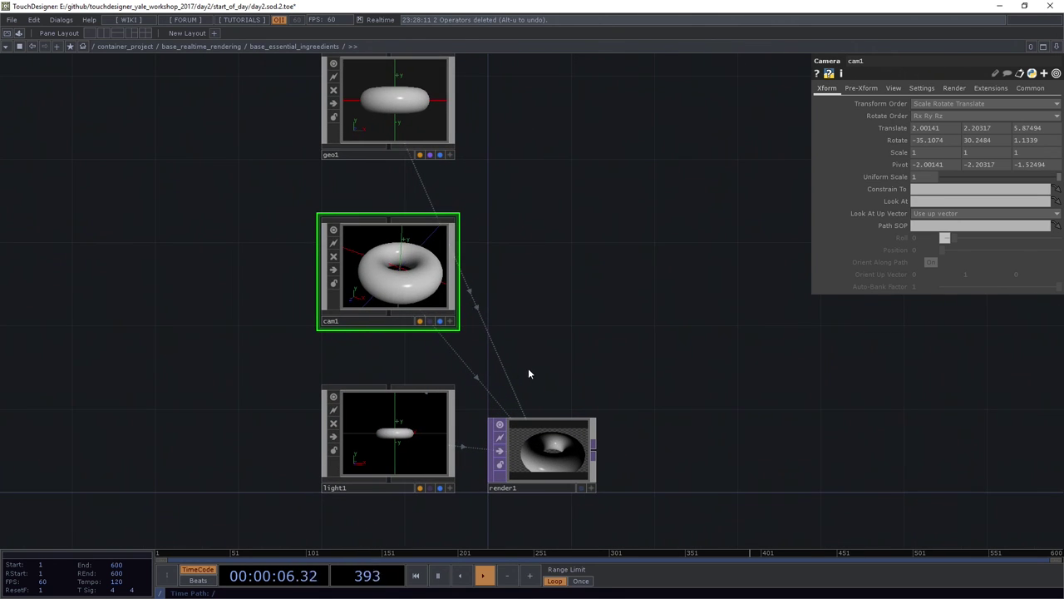
pyautogui.rightClick(394, 218)
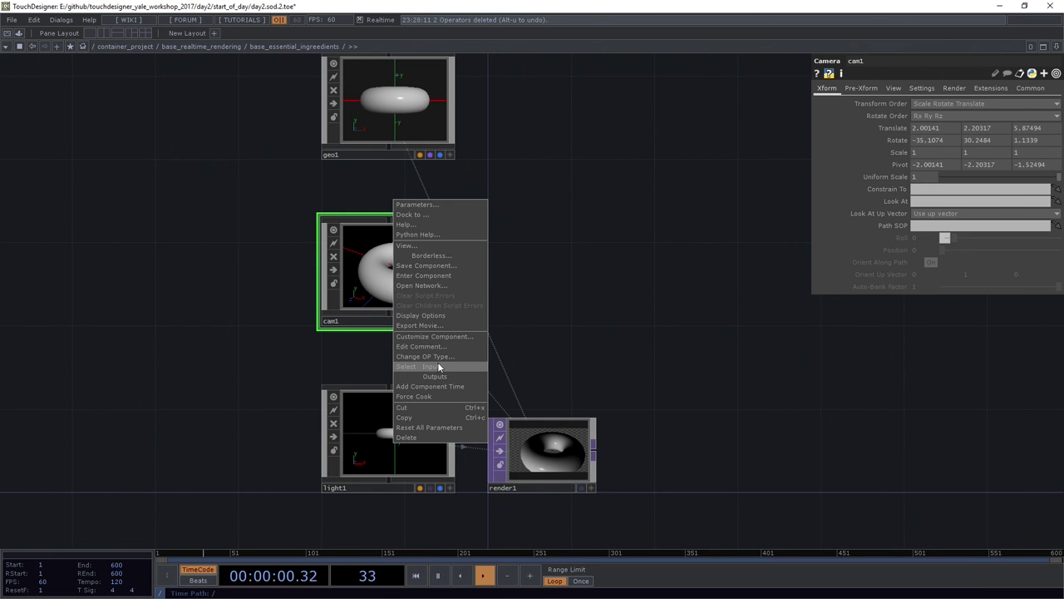
pyautogui.click(431, 426)
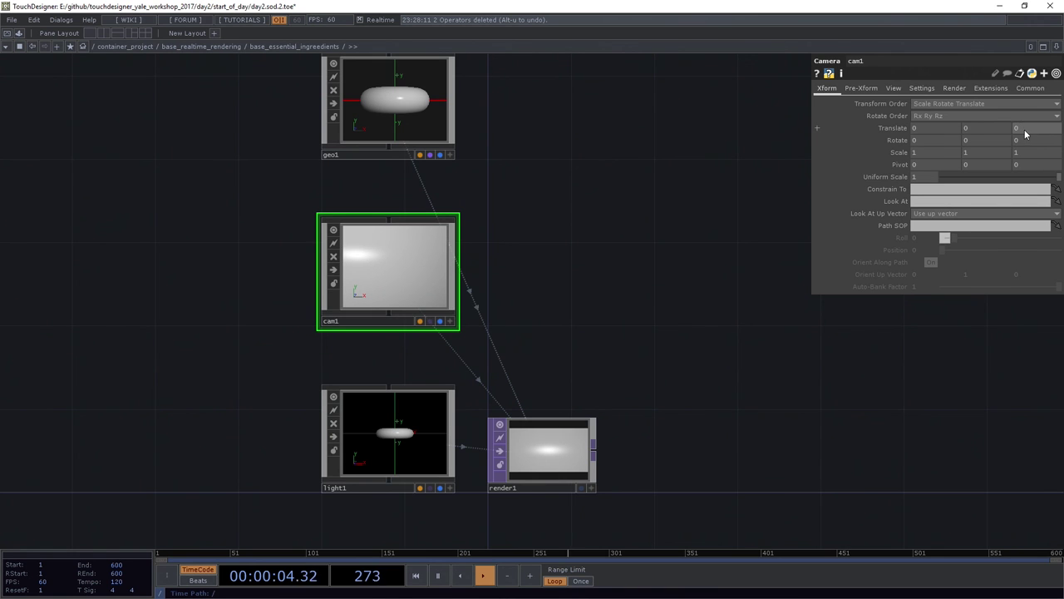
pyautogui.moveTo(1023, 127); pyautogui.dragTo(1051, 118, button='middle')
pyautogui.scroll(3, 594, 387)
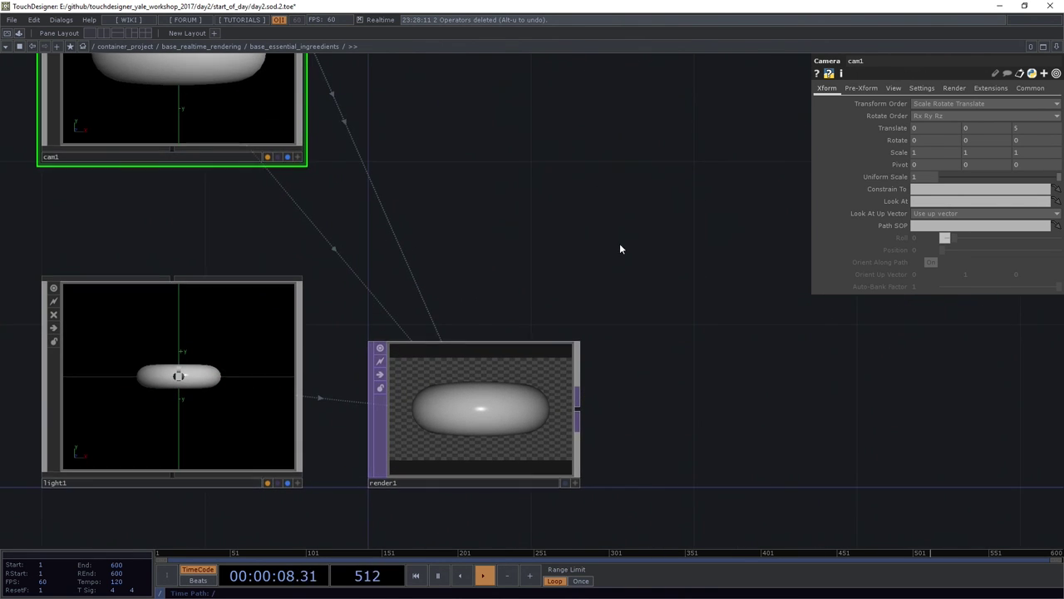
pyautogui.scroll(-5, 615, 225)
pyautogui.moveTo(599, 109); pyautogui.dragTo(575, 262)
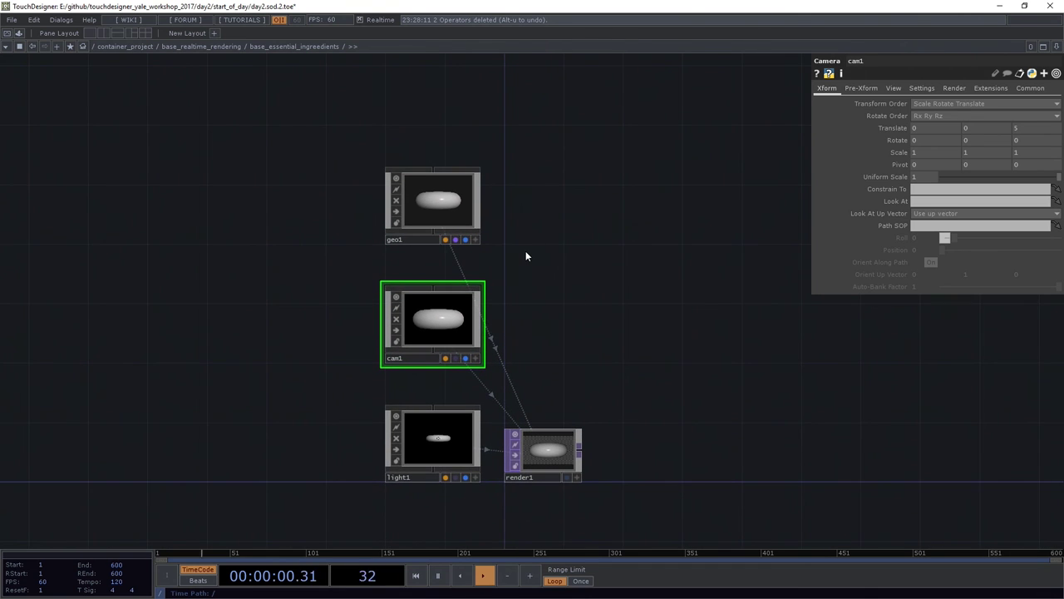